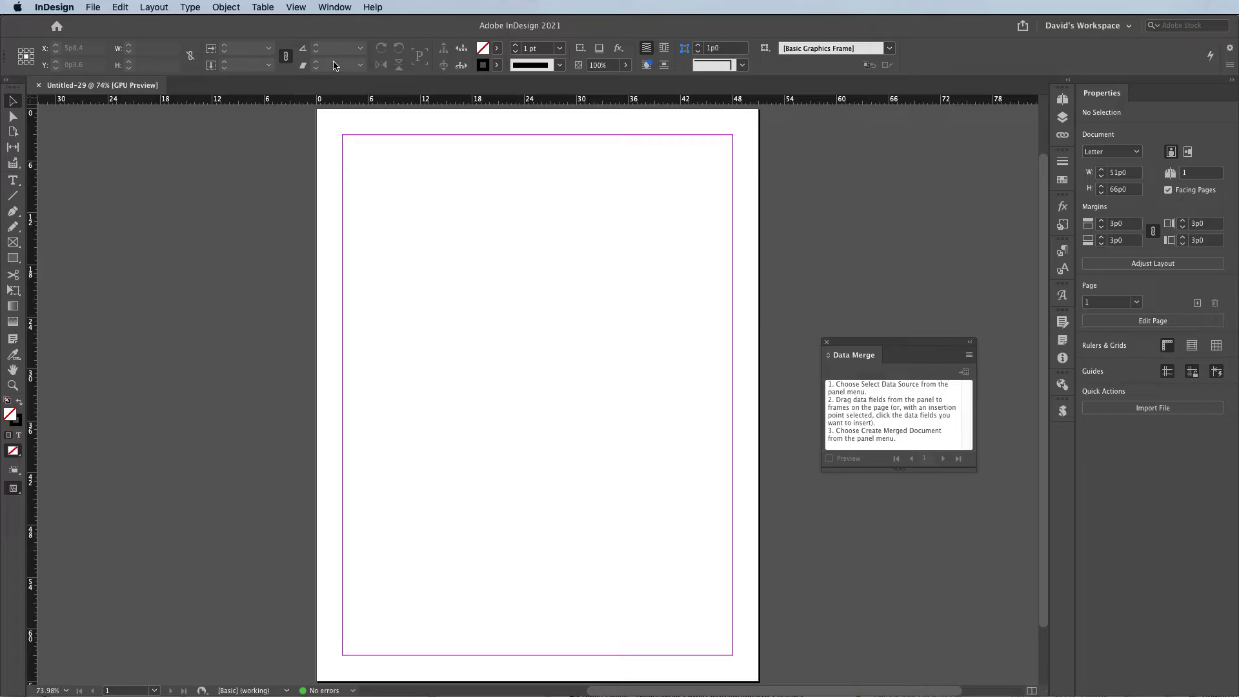
Open the Data Merge panel from Window > Utilities, then switch to Finder's BRANDED PHOTOS folder.
{"action": "left_click", "coordinate": [335, 7]}
{"action": "mouse_move", "coordinate": [353, 351]}
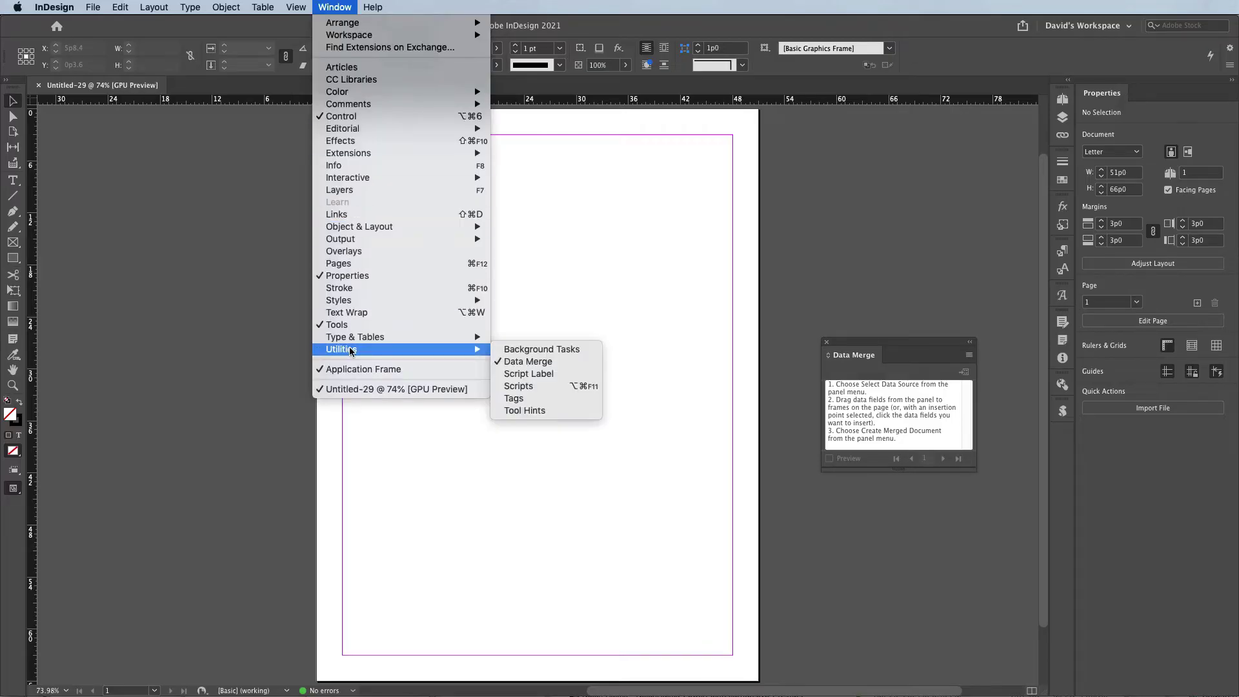
{"action": "left_click", "coordinate": [675, 369]}
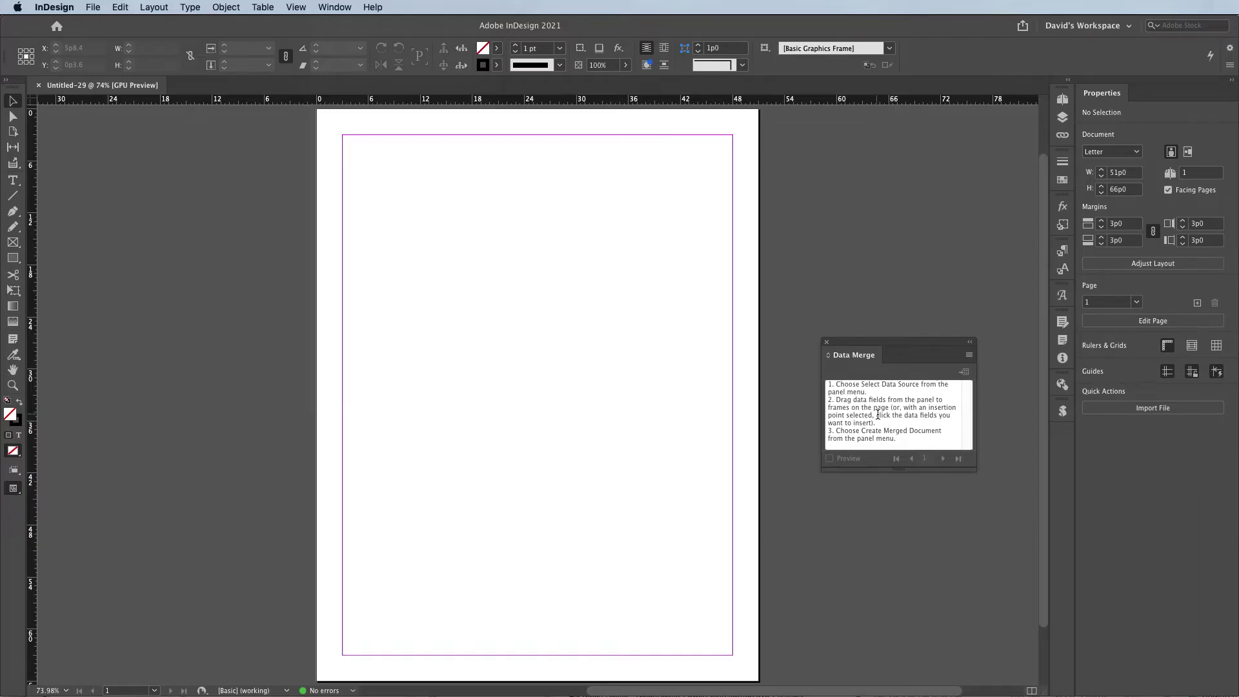
{"action": "key", "text": "super+Tab"}
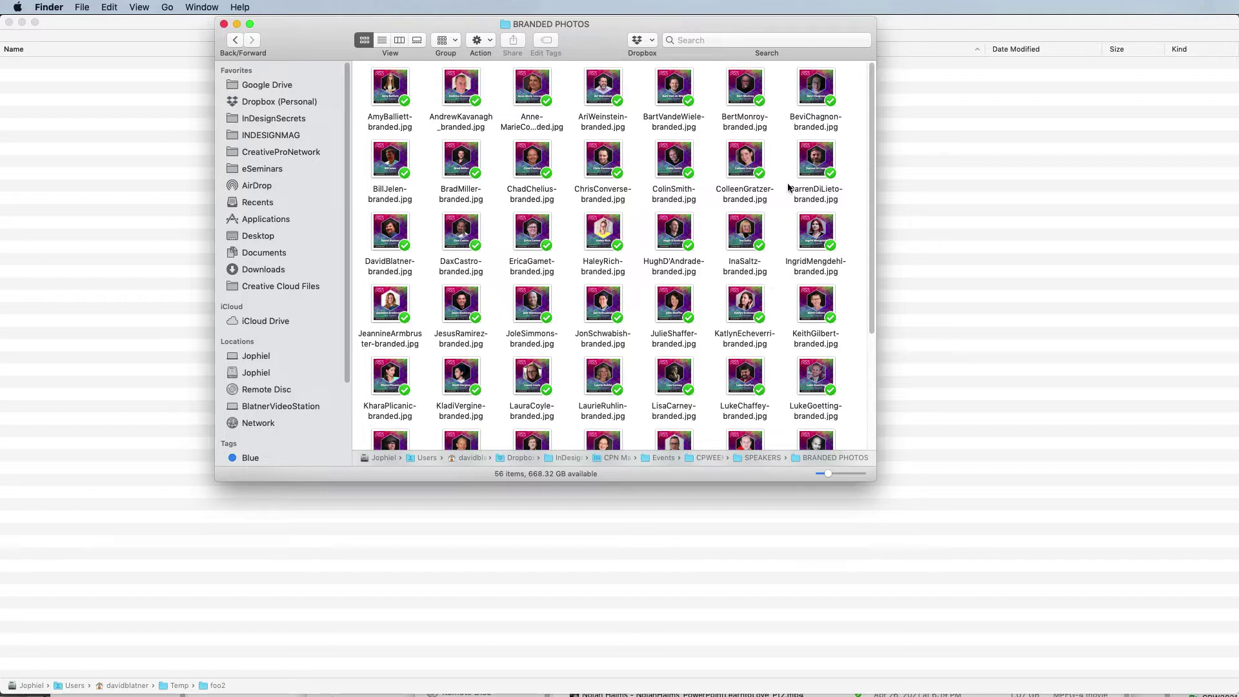
Select all 56 speaker photos in Finder and start a new empty BBEdit document.
{"action": "key", "text": "super+a"}
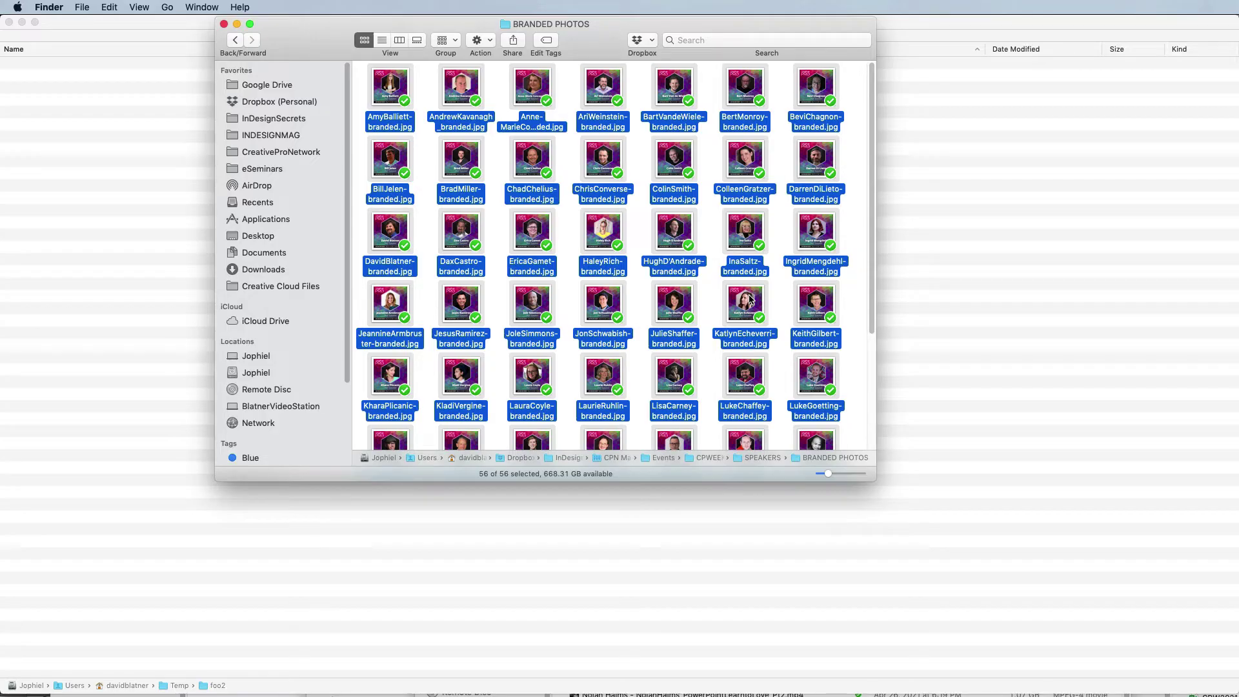
{"action": "key", "text": "super+Tab"}
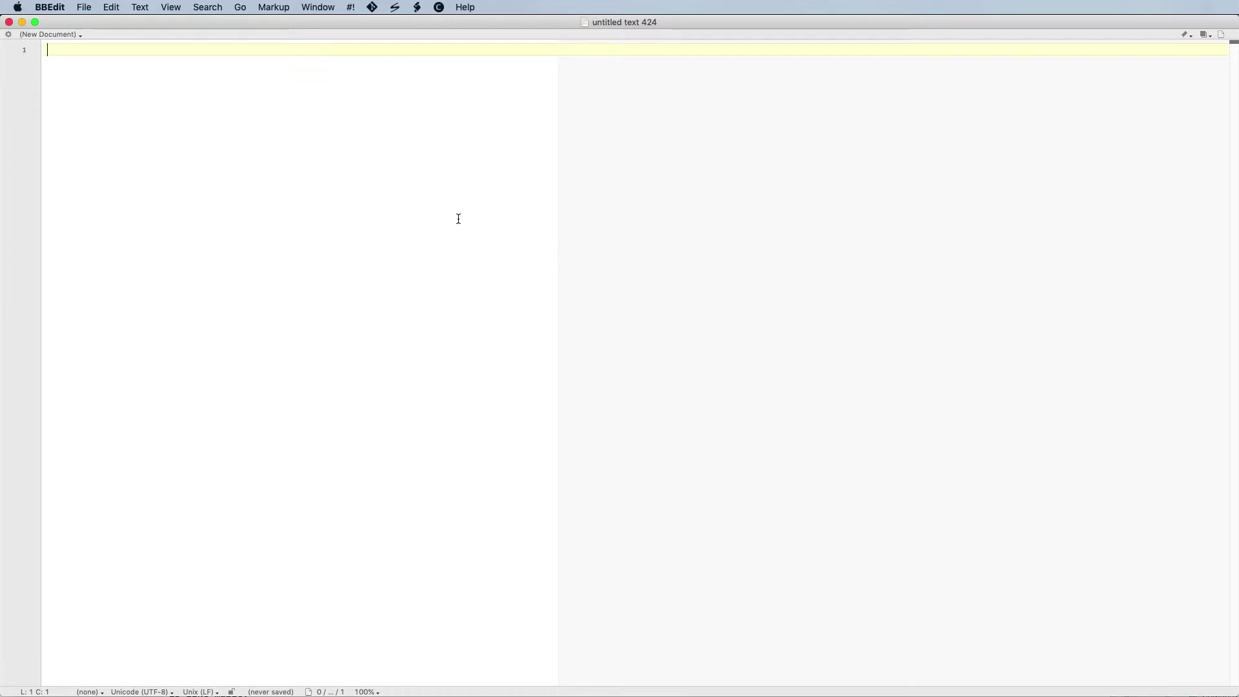
{"action": "key", "text": "super+v"}
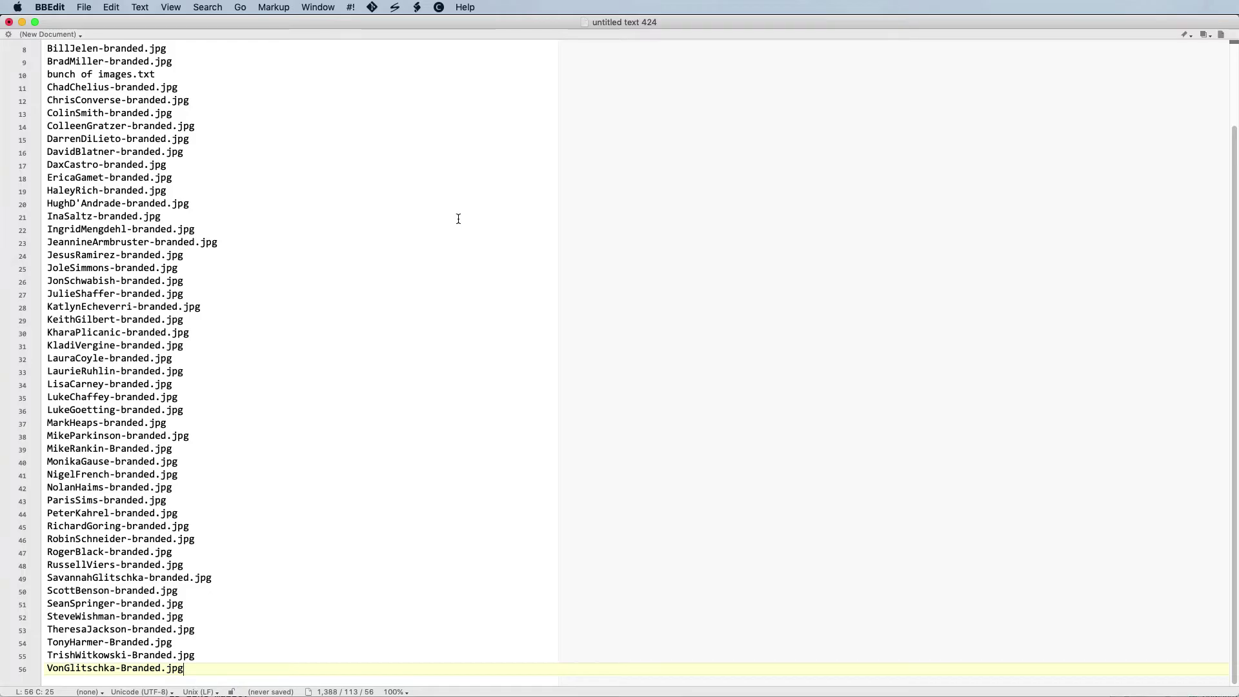
{"action": "key", "text": "Home"}
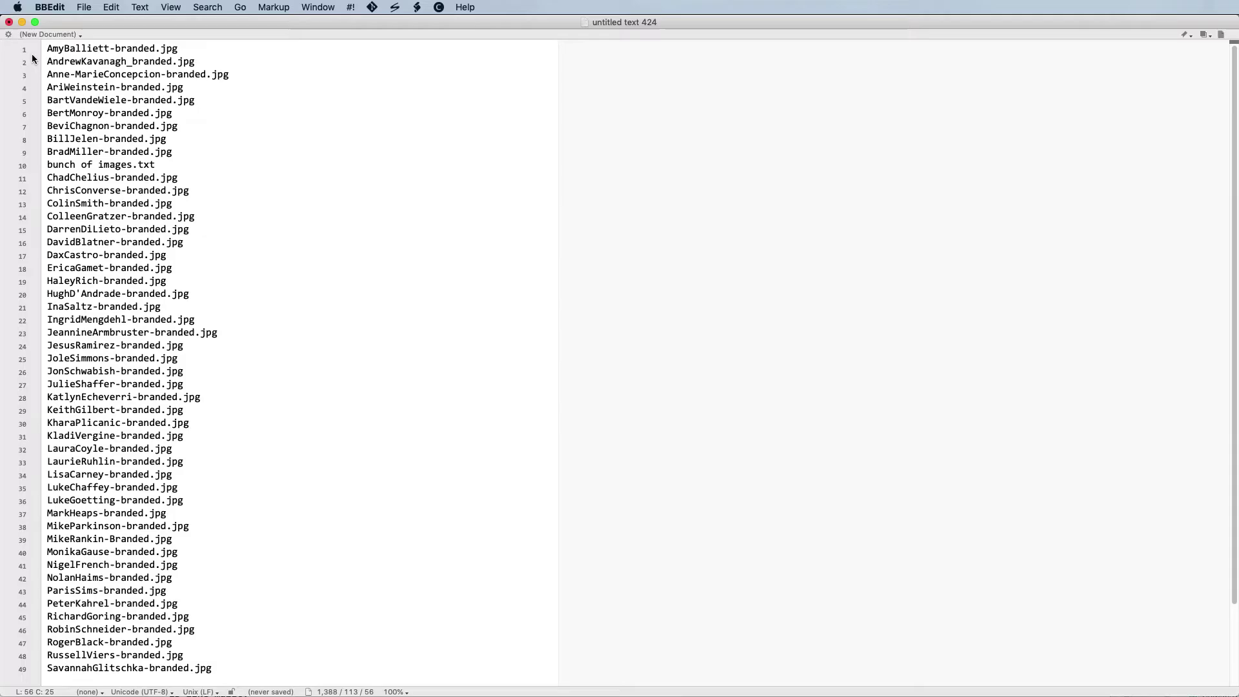
{"action": "key", "text": "super+Up"}
{"action": "key", "text": "Return"}
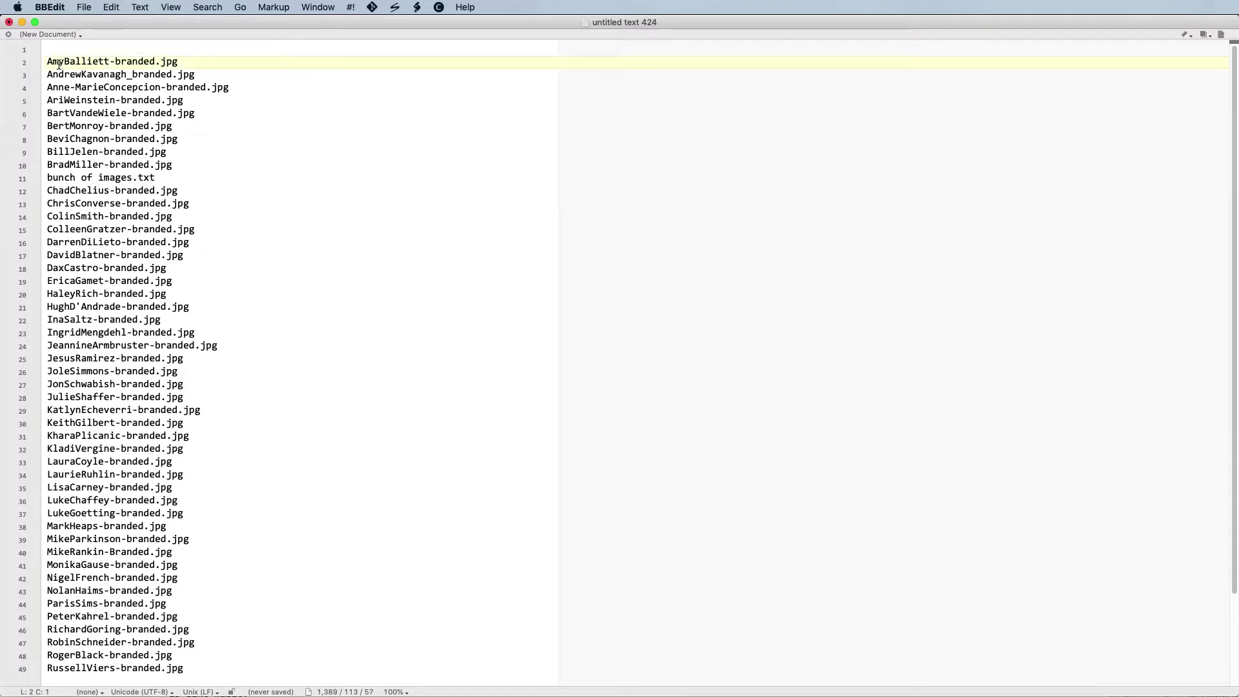
{"action": "left_click", "coordinate": [57, 49]}
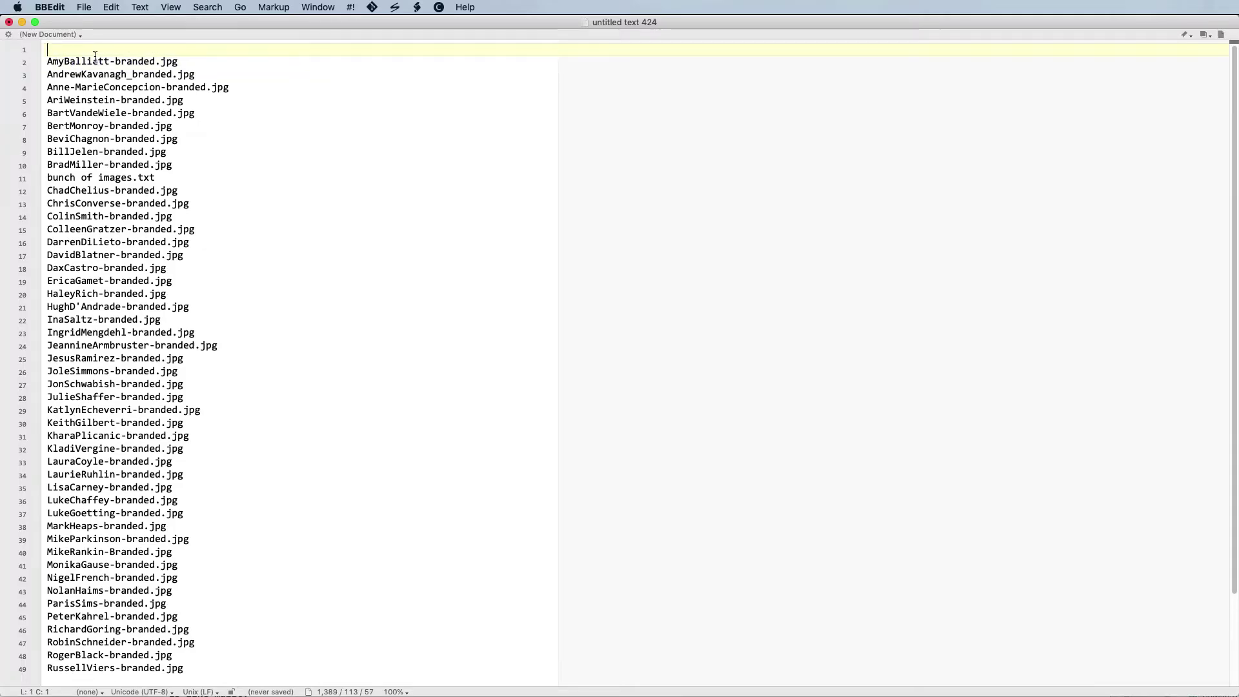
{"action": "type", "text": "@images"}
Save the list as 'bunch of images.txt' and return to InDesign.
{"action": "key", "text": "super+s"}
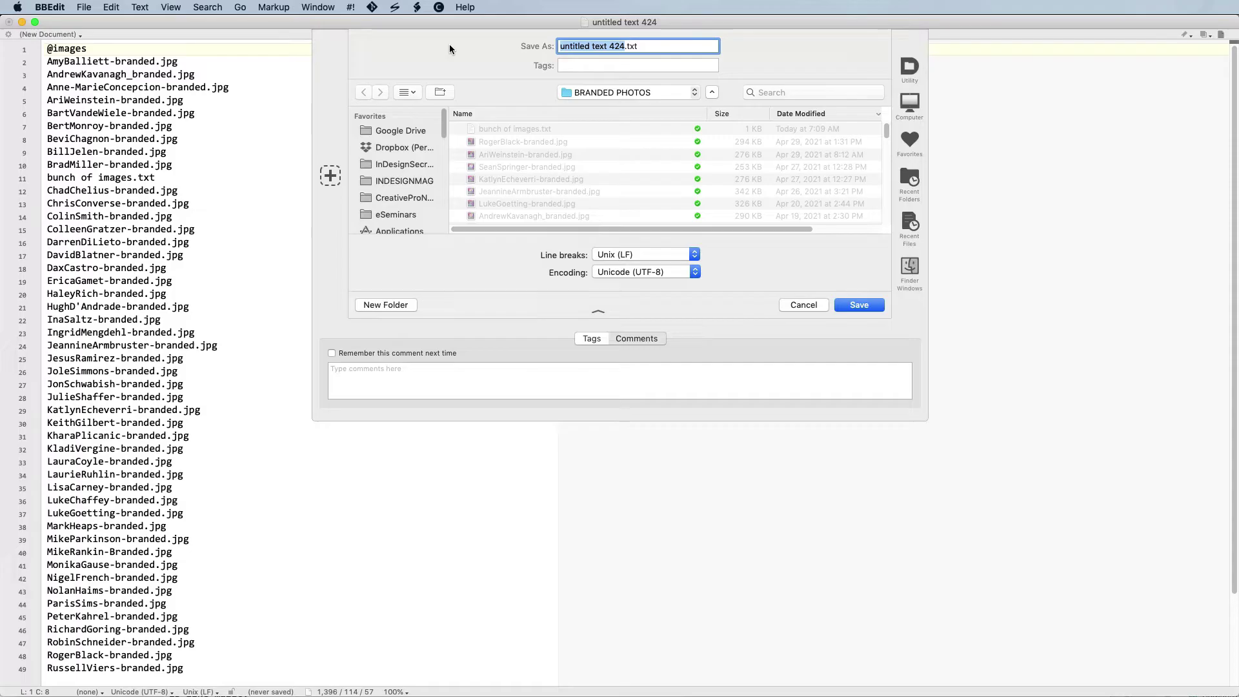
{"action": "type", "text": "bunch of images"}
{"action": "key", "text": "Return"}
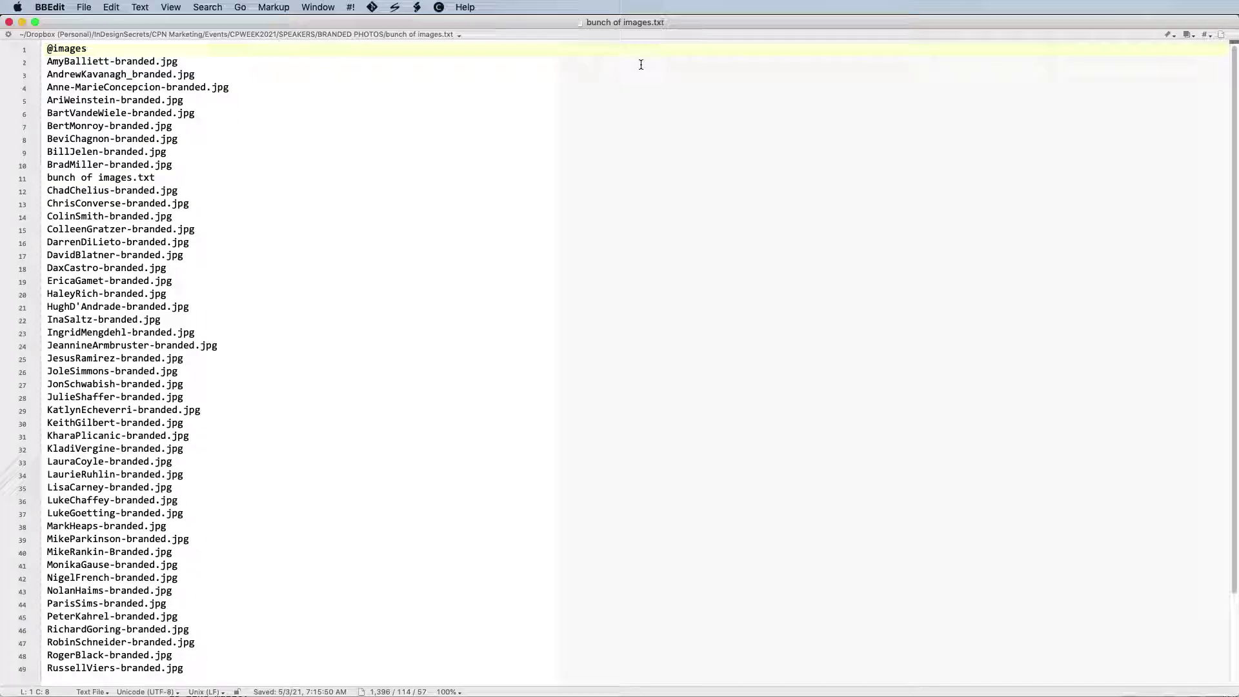
{"action": "key", "text": "super+Tab"}
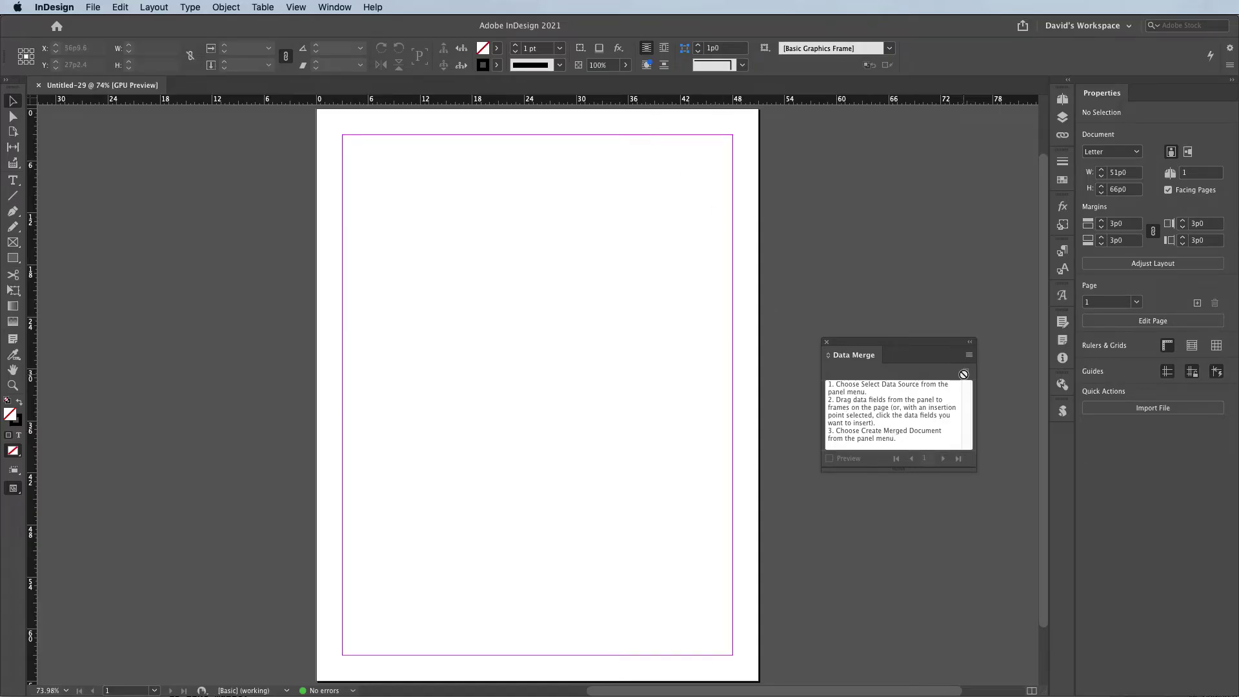
Load bunch of images.txt as the Data Merge source, giving a single images field.
{"action": "left_click", "coordinate": [970, 356]}
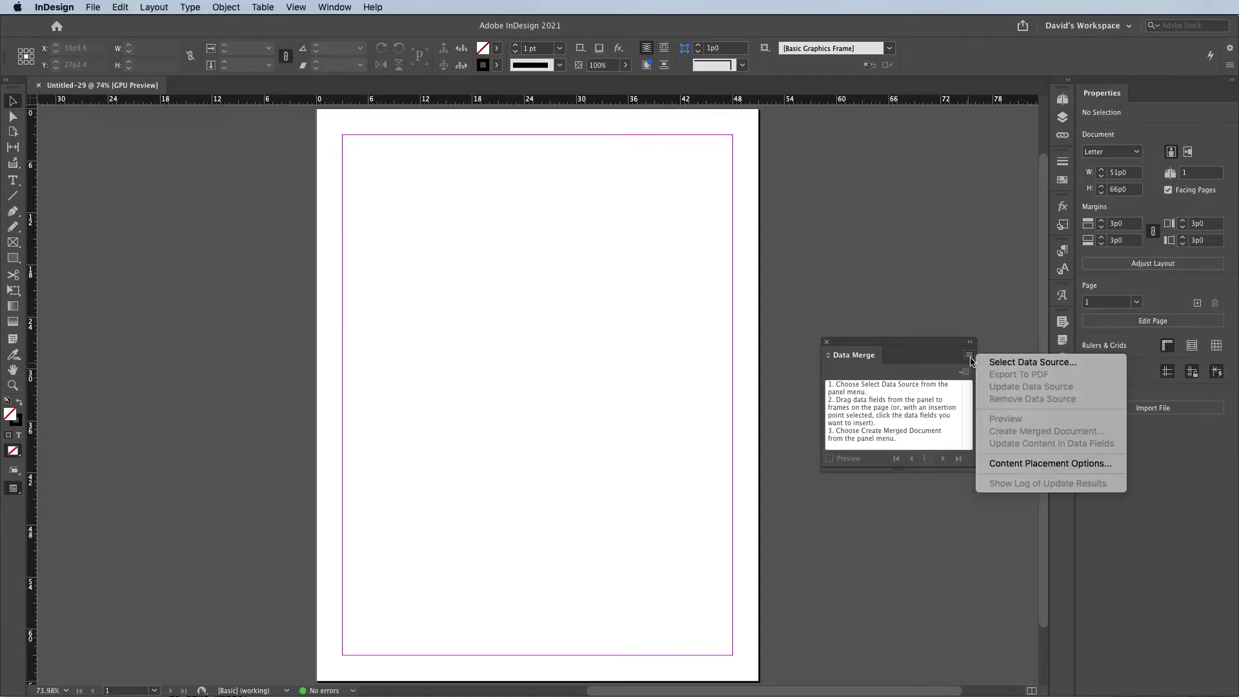
{"action": "left_click", "coordinate": [1032, 363]}
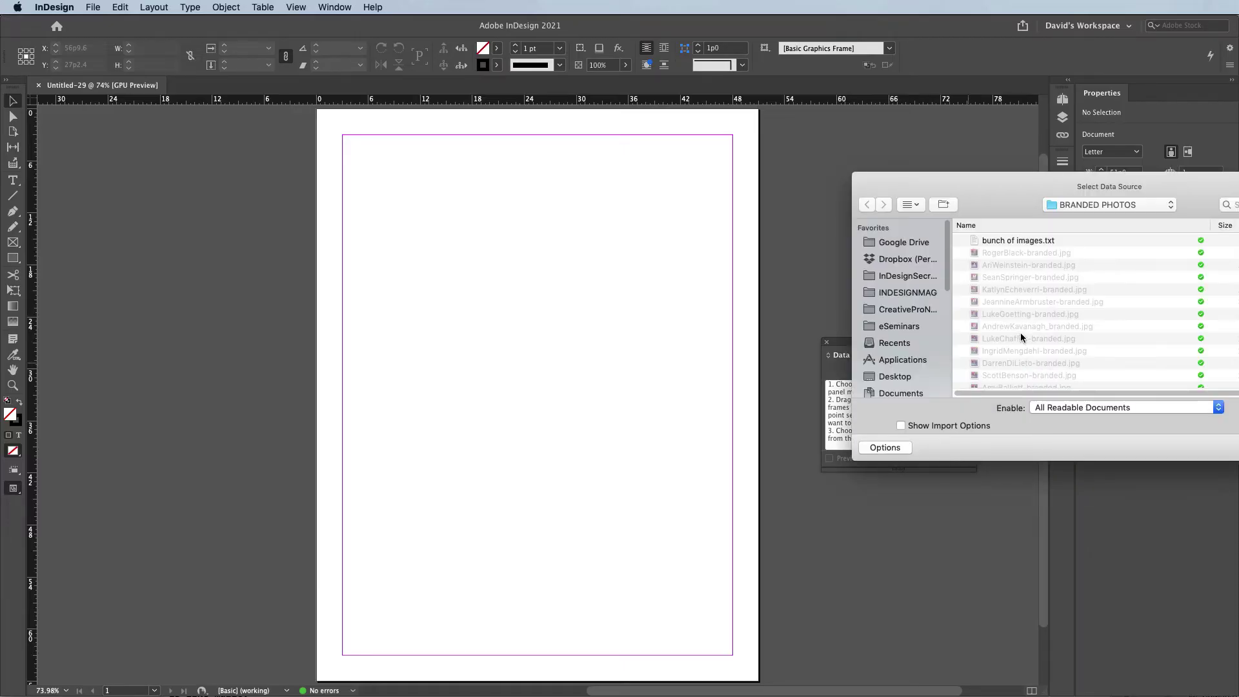
{"action": "left_click", "coordinate": [1022, 242]}
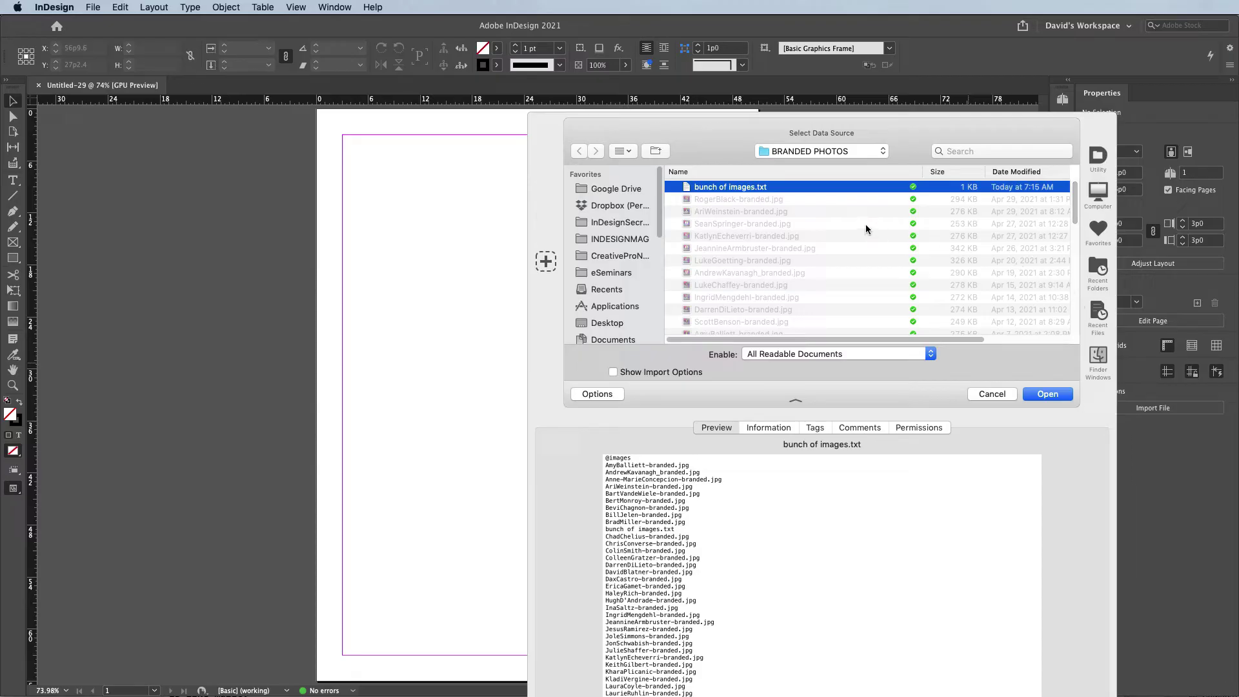
{"action": "left_click", "coordinate": [1045, 395]}
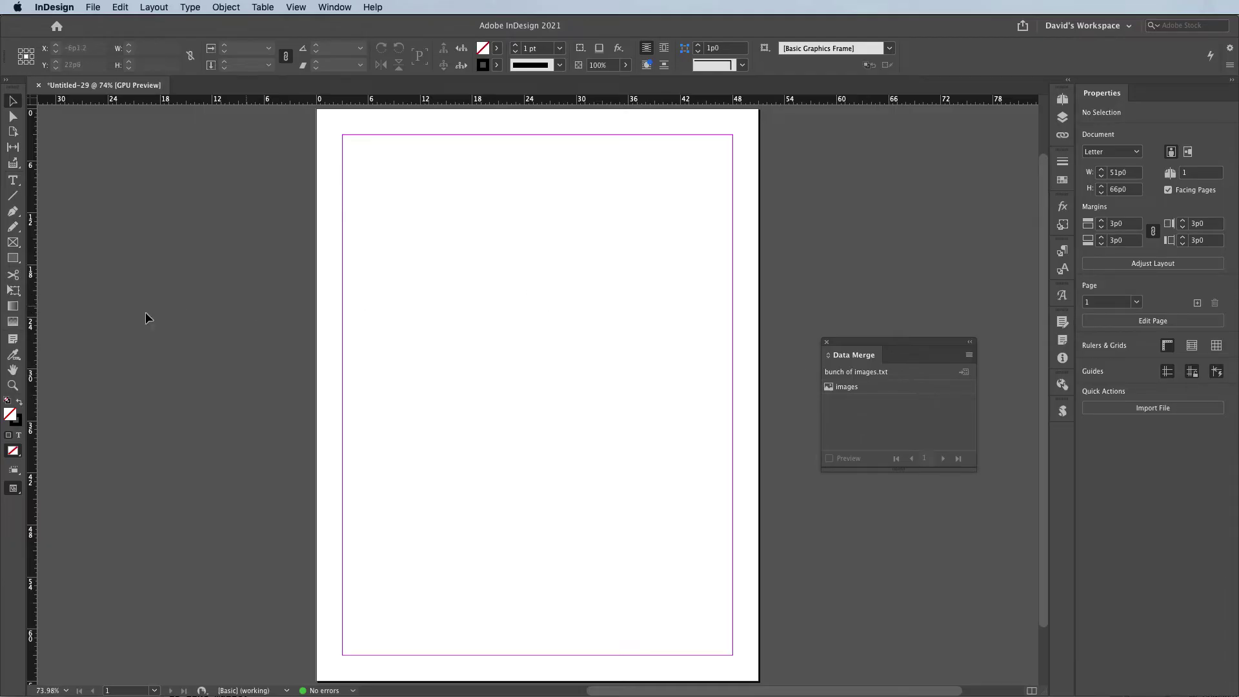
Draw a large square graphics frame on the upper page and nudge it slightly right.
{"action": "left_click", "coordinate": [13, 242]}
{"action": "left_click_drag", "start_coordinate": [367, 205], "coordinate": [680, 501]}
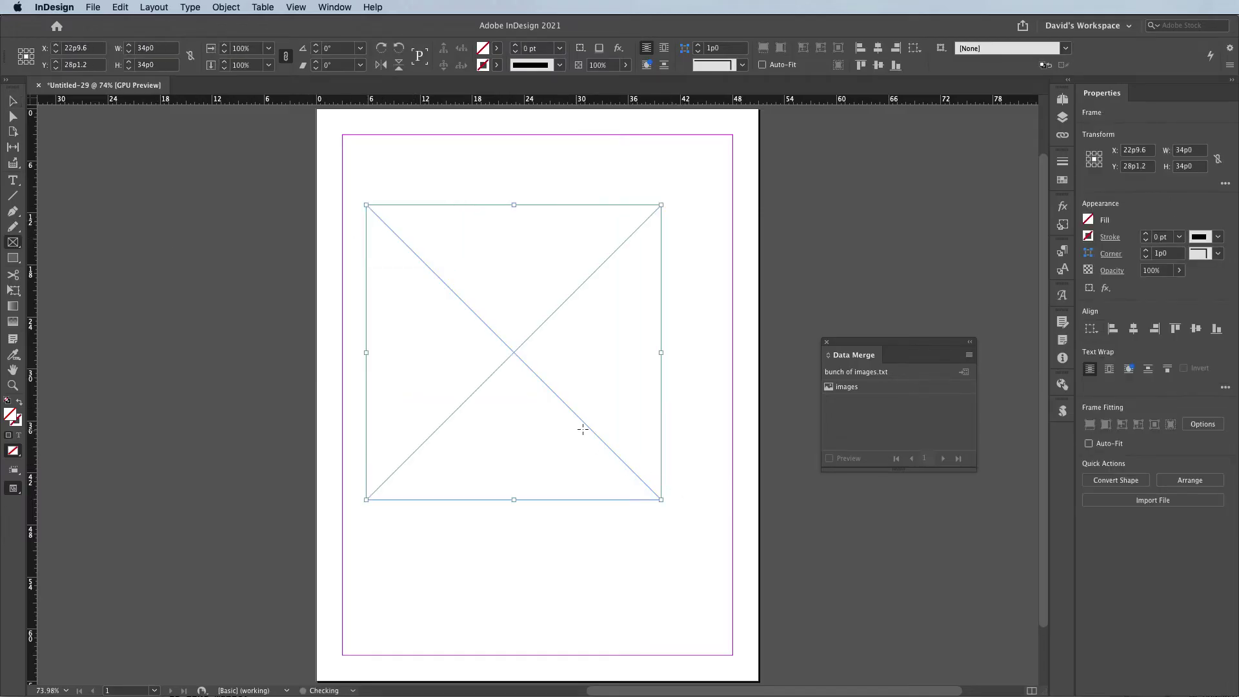
{"action": "key", "text": "v"}
{"action": "mouse_move", "coordinate": [528, 411]}
{"action": "left_mouse_down"}
{"action": "mouse_move", "coordinate": [554, 401]}
{"action": "mouse_move", "coordinate": [544, 398]}
{"action": "left_mouse_up"}
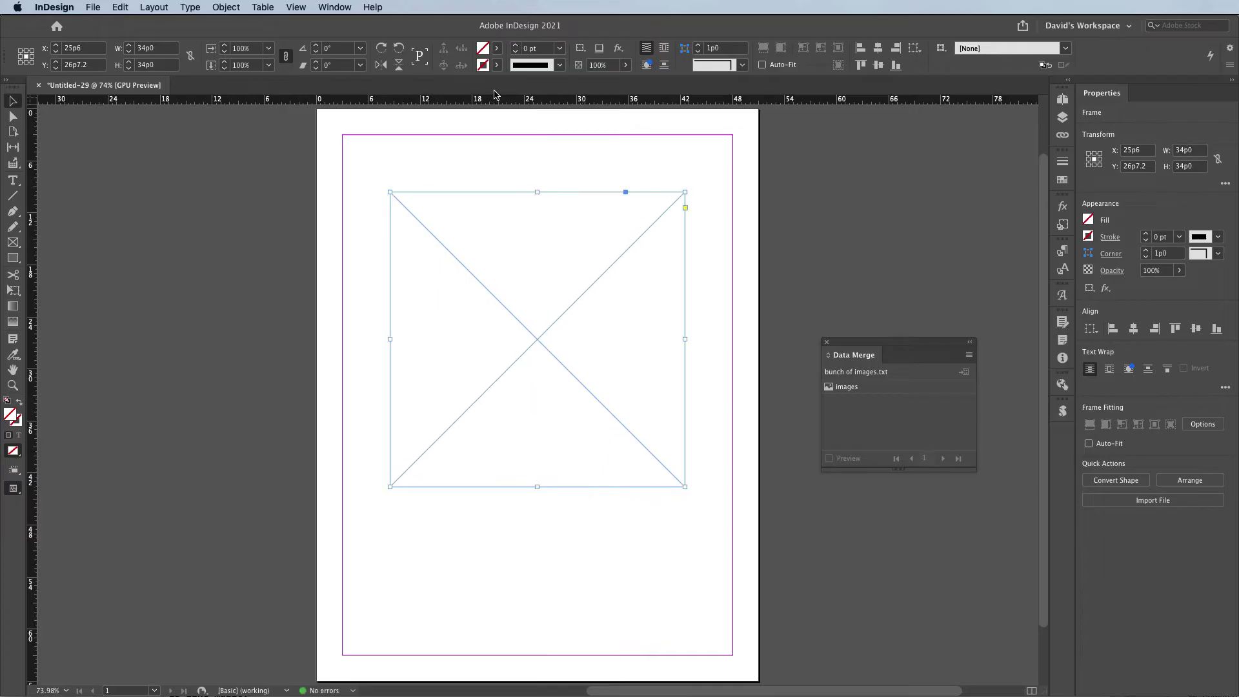
Give the frame a [Black] stroke and a [Paper] white fill.
{"action": "left_click", "coordinate": [498, 65]}
{"action": "left_click", "coordinate": [407, 147]}
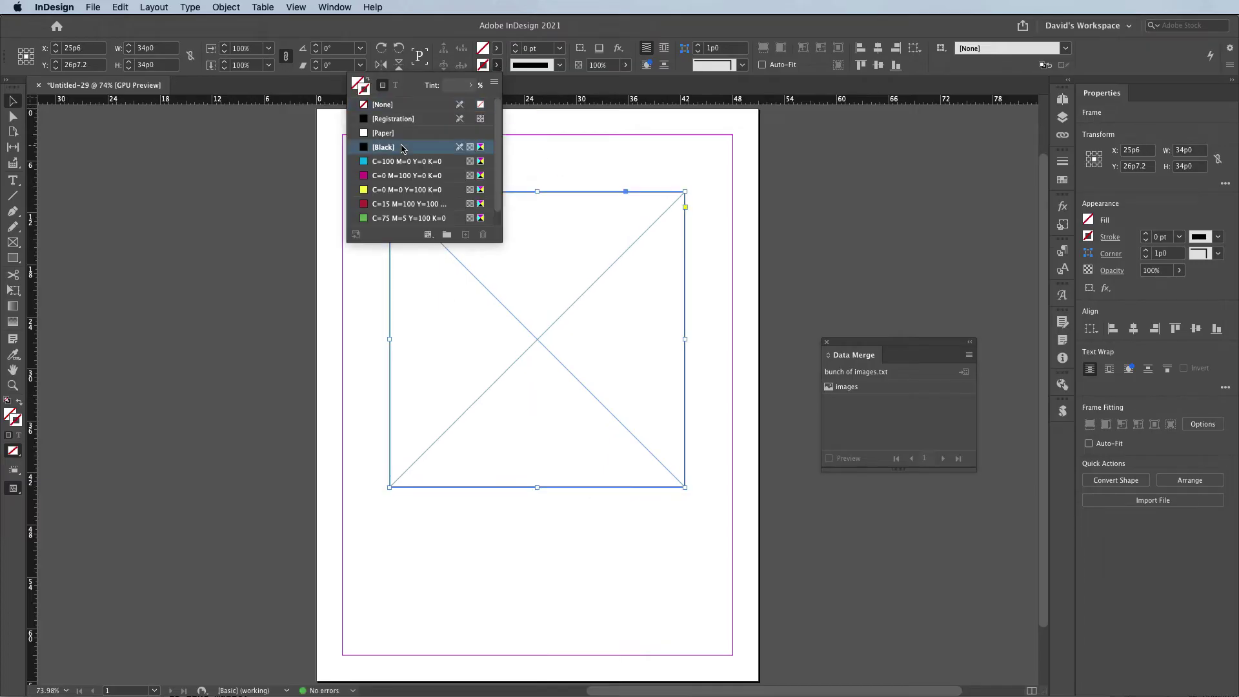
{"action": "left_click", "coordinate": [498, 49]}
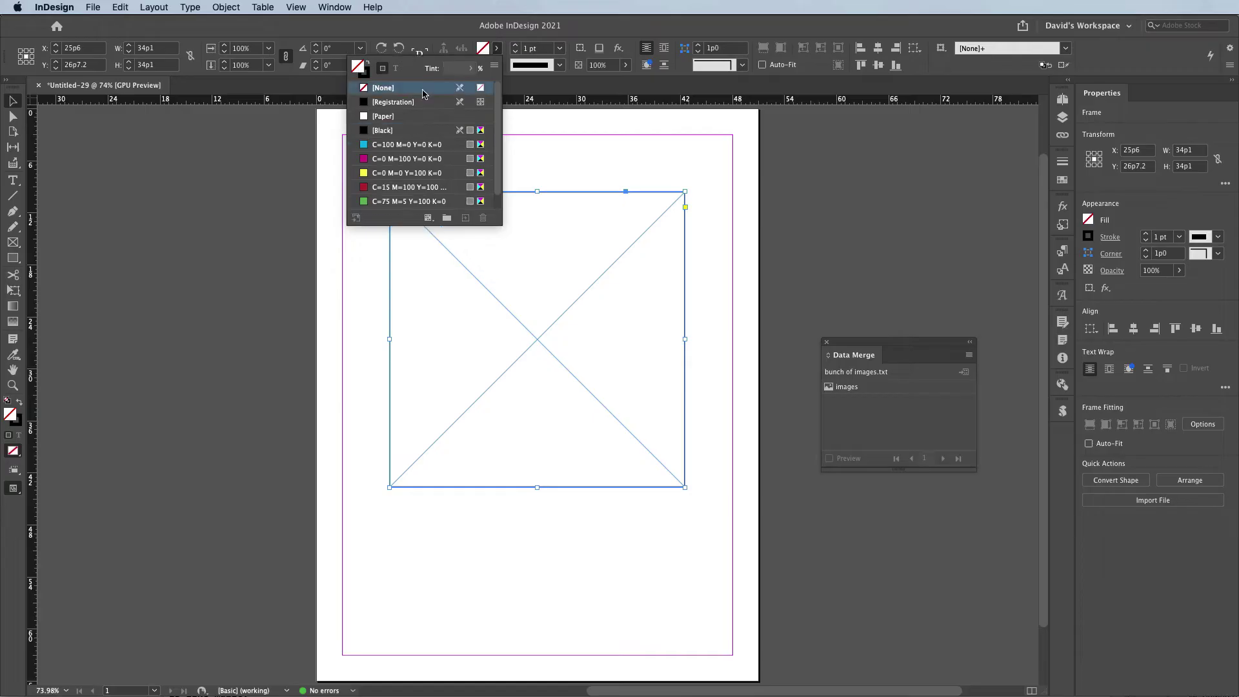
{"action": "left_click", "coordinate": [387, 116]}
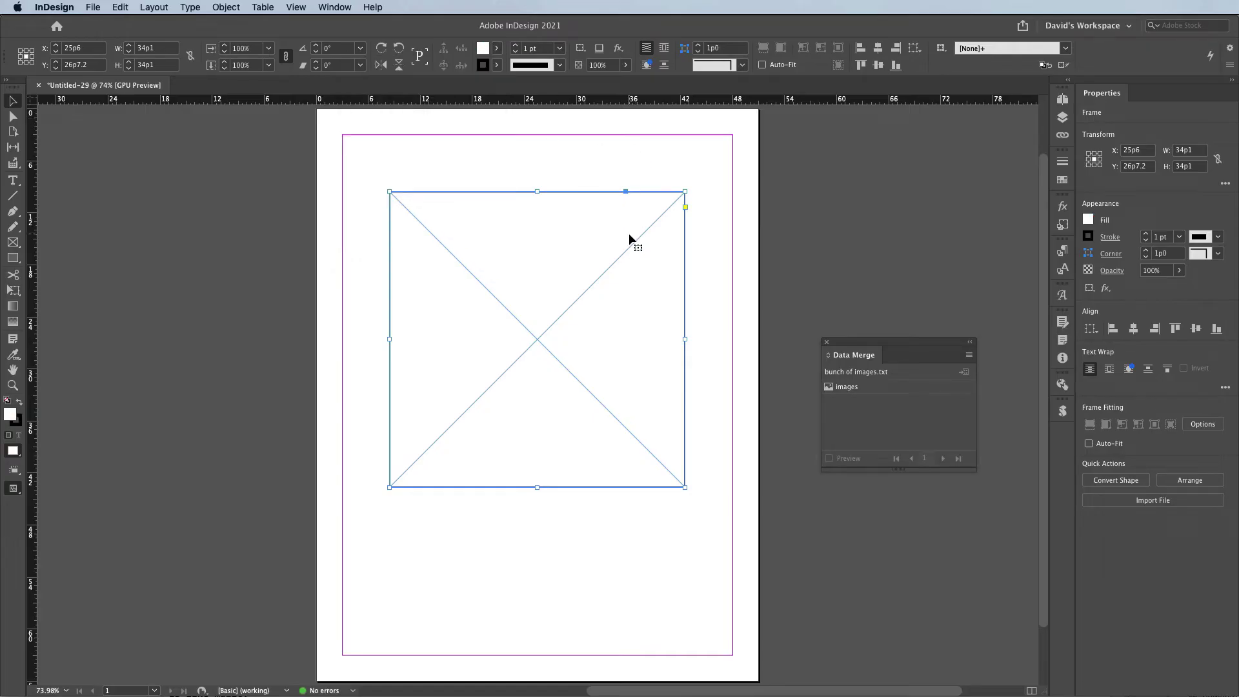
Add a drop shadow at 50% opacity to the frame and reselect it.
{"action": "key", "text": "super+alt+m"}
{"action": "left_click_drag", "start_coordinate": [1063, 332], "coordinate": [778, 287]}
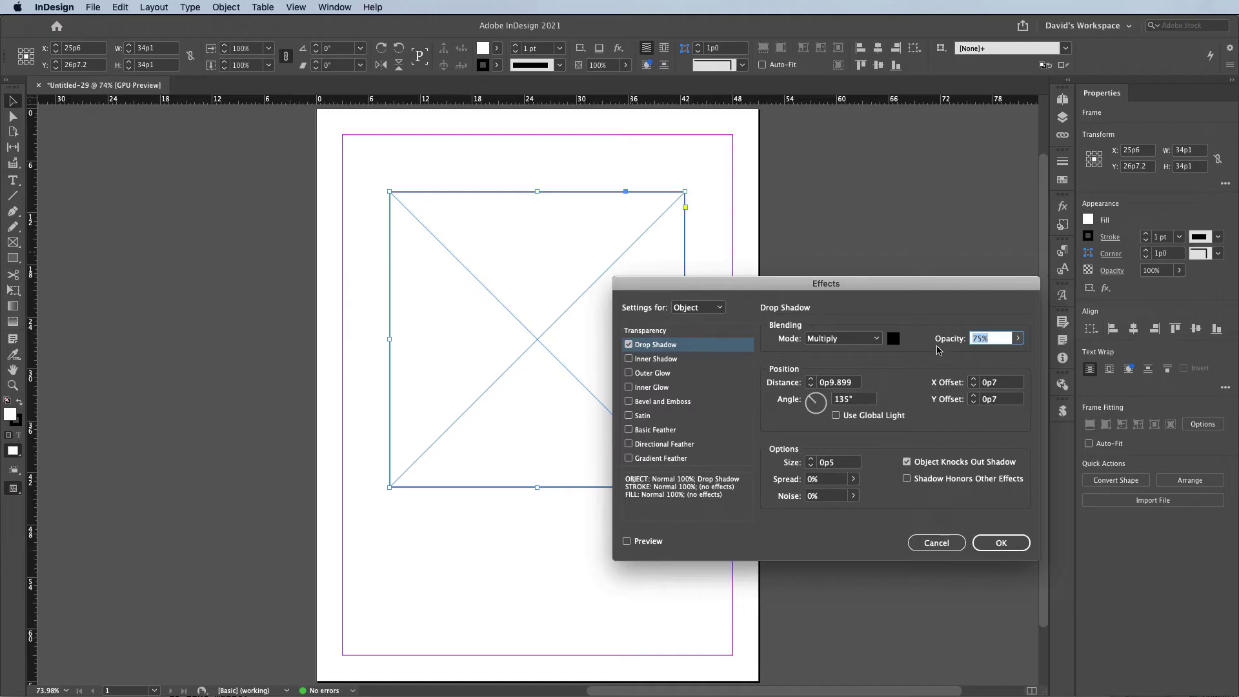
{"action": "type", "text": "50"}
{"action": "key", "text": "Return"}
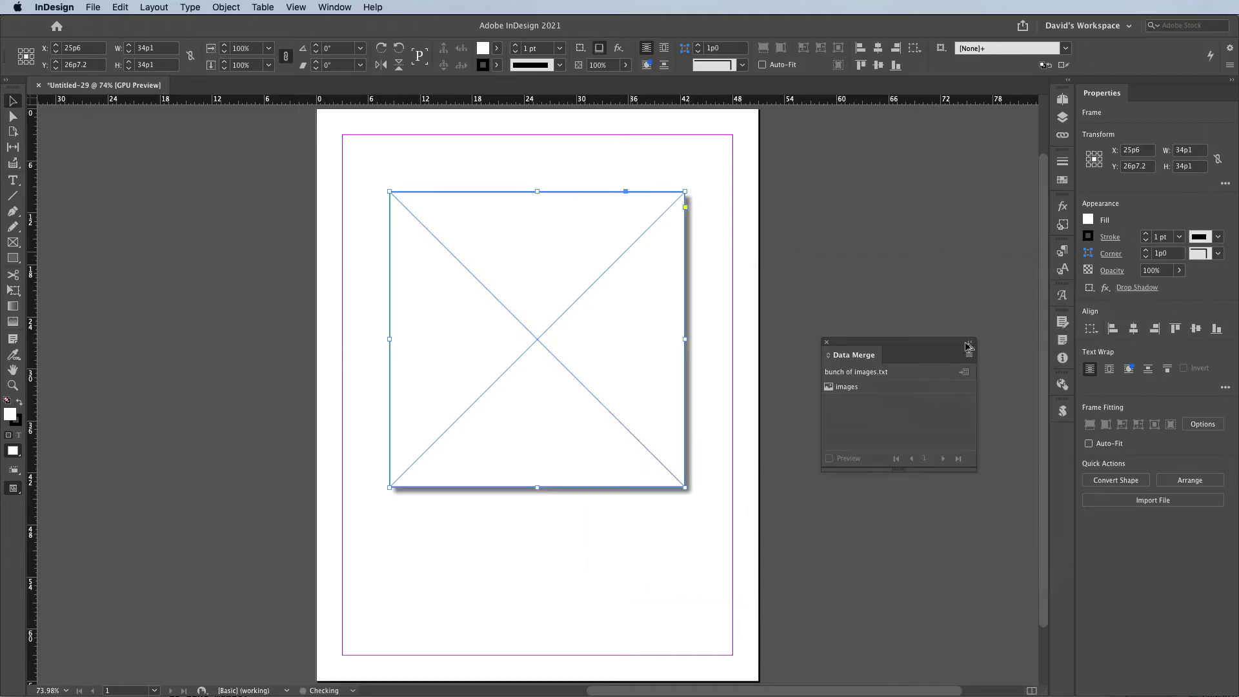
{"action": "left_click", "coordinate": [705, 388]}
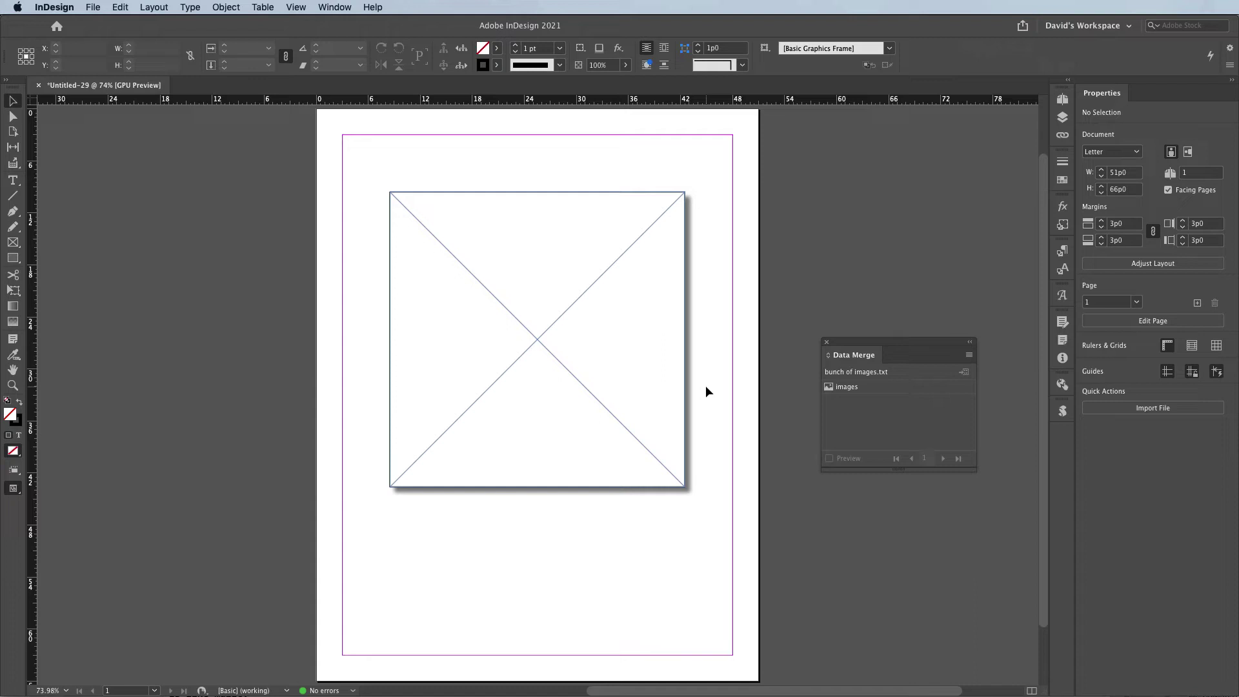
{"action": "left_click", "coordinate": [613, 355]}
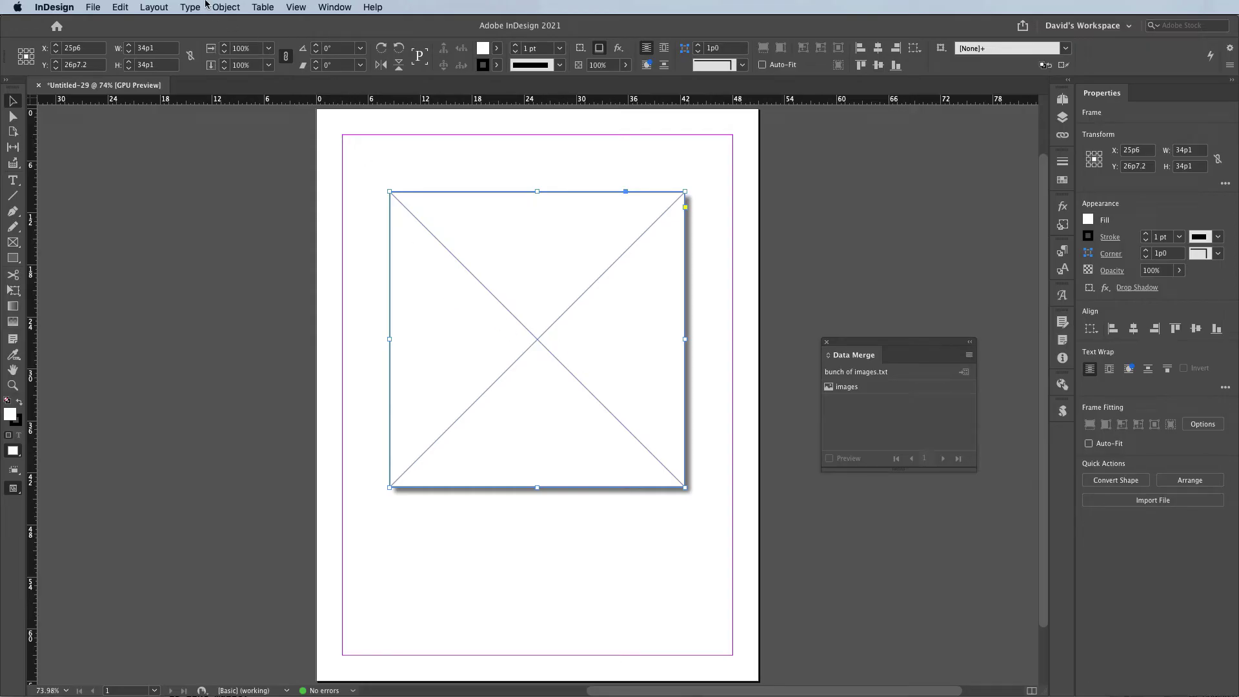
In Caption Setup, use Name metadata placed below the image at 0p1 offset.
{"action": "left_click", "coordinate": [225, 6]}
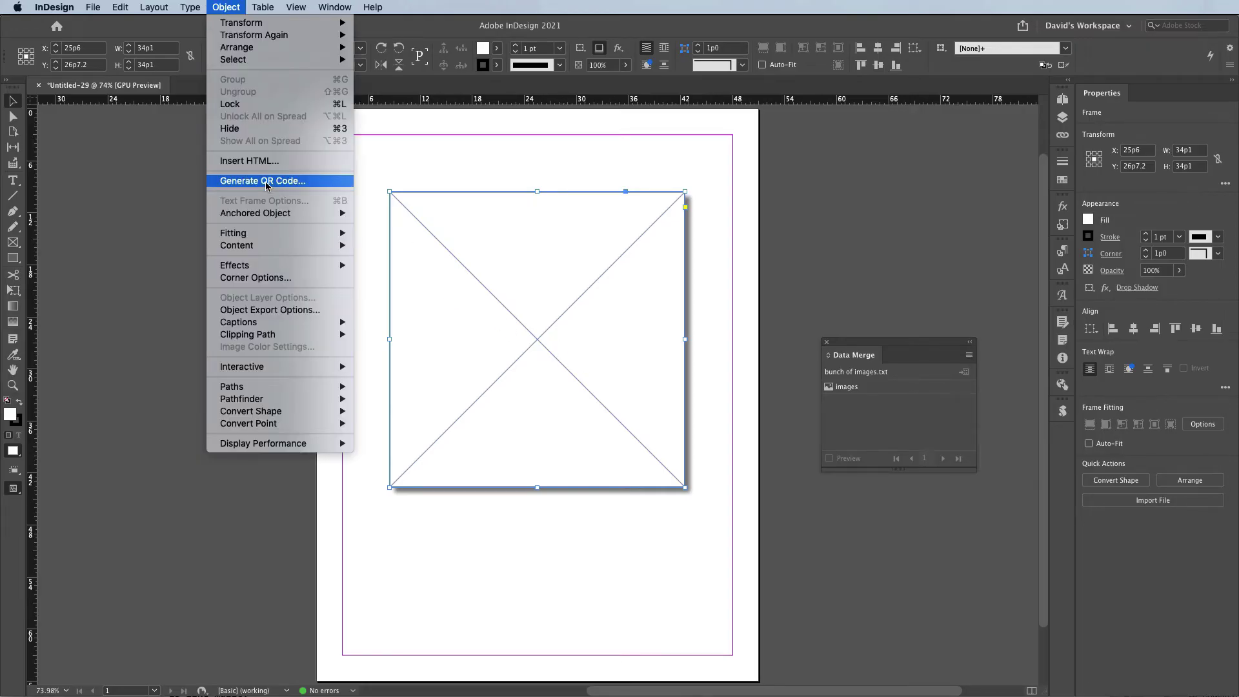
{"action": "mouse_move", "coordinate": [271, 266]}
{"action": "mouse_move", "coordinate": [269, 324]}
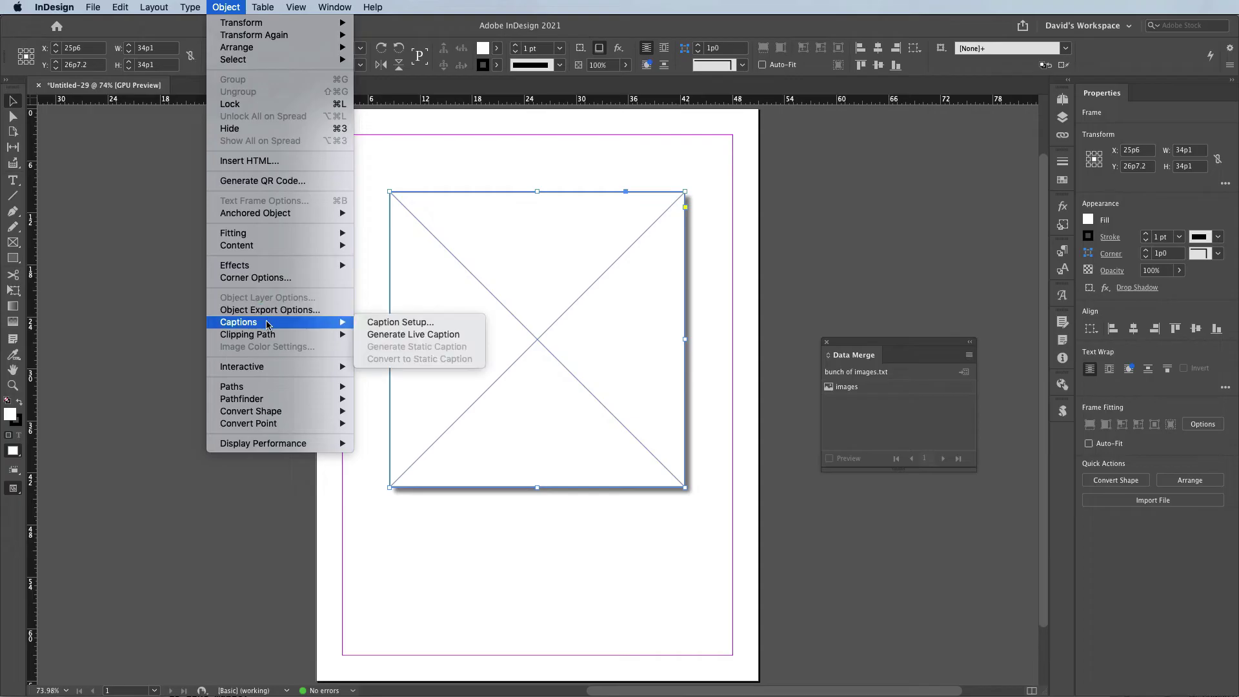
{"action": "left_click", "coordinate": [391, 326]}
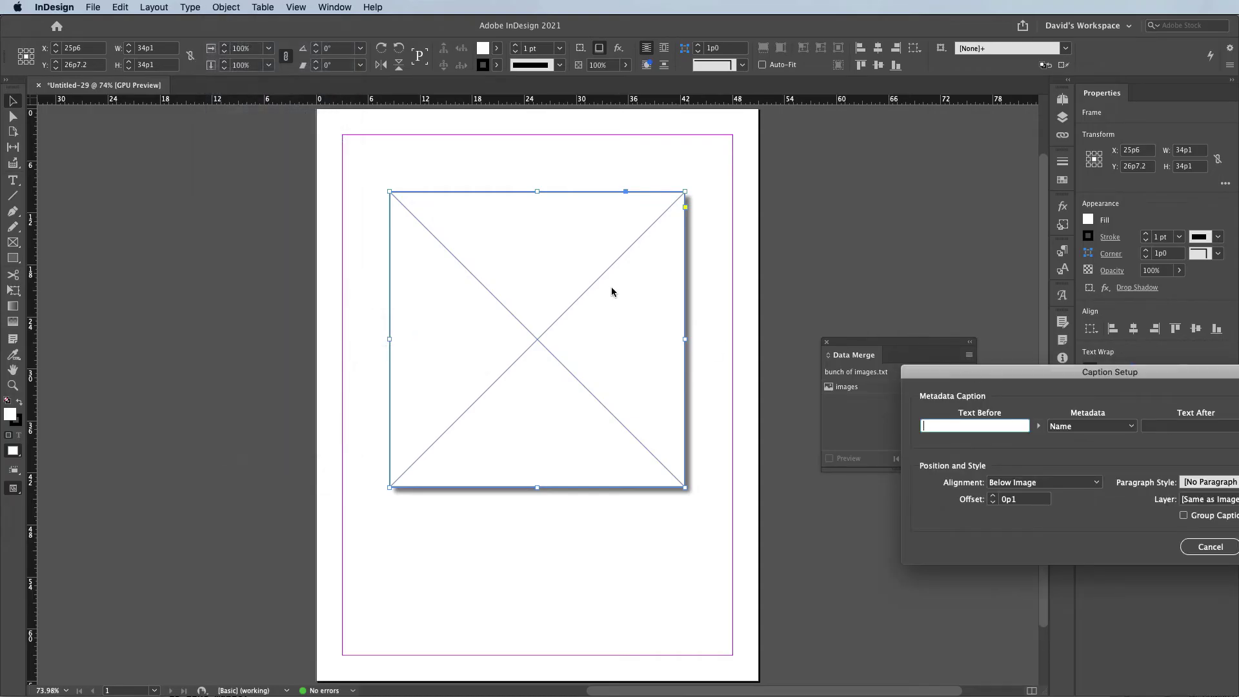
{"action": "left_click_drag", "start_coordinate": [952, 366], "coordinate": [501, 261]}
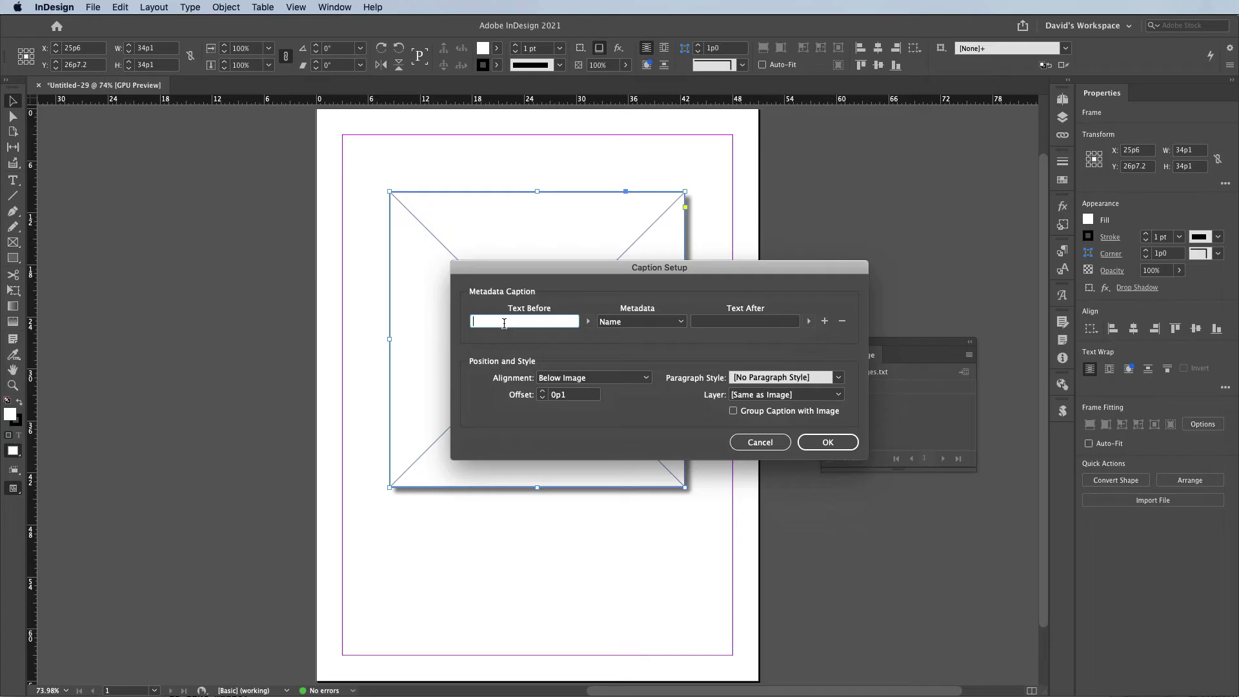
{"action": "left_click", "coordinate": [621, 323]}
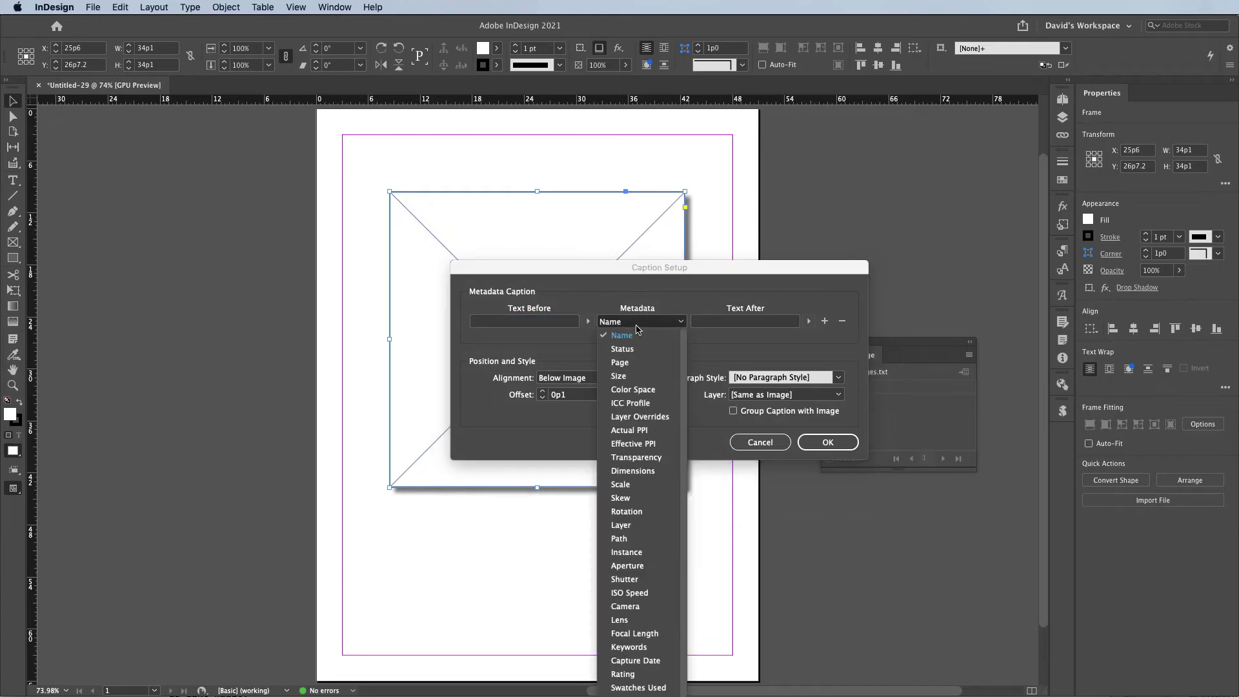
{"action": "left_click", "coordinate": [631, 336]}
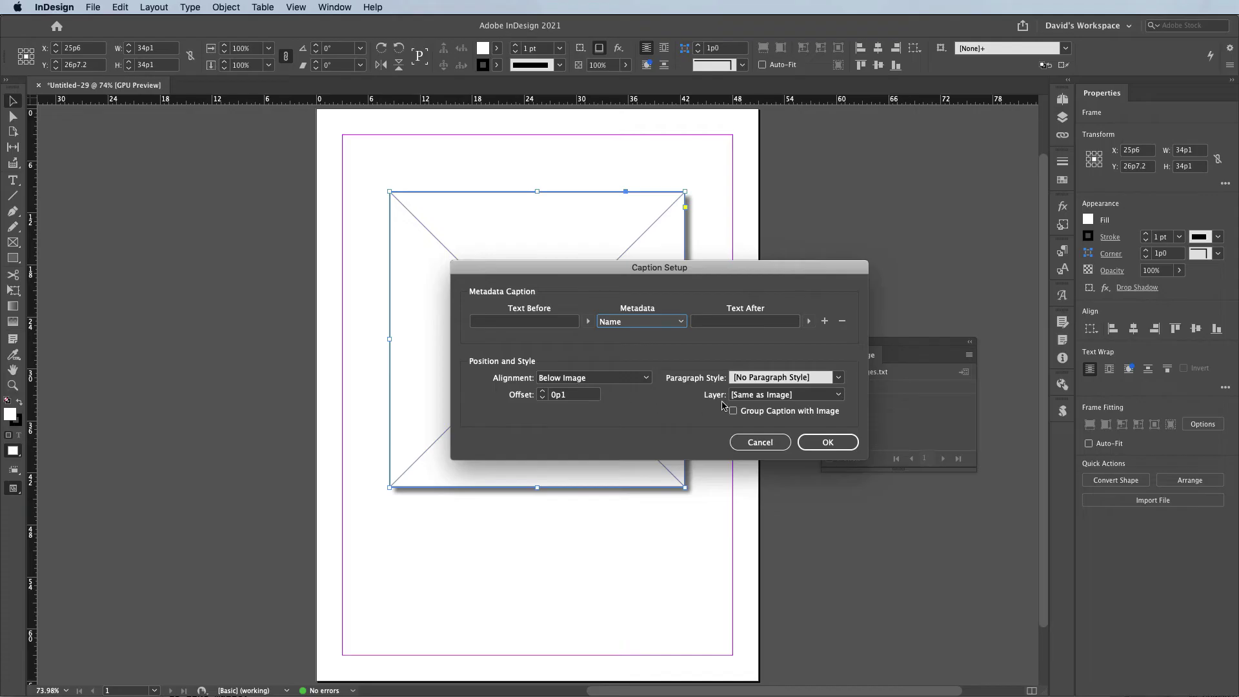
{"action": "left_click", "coordinate": [828, 442]}
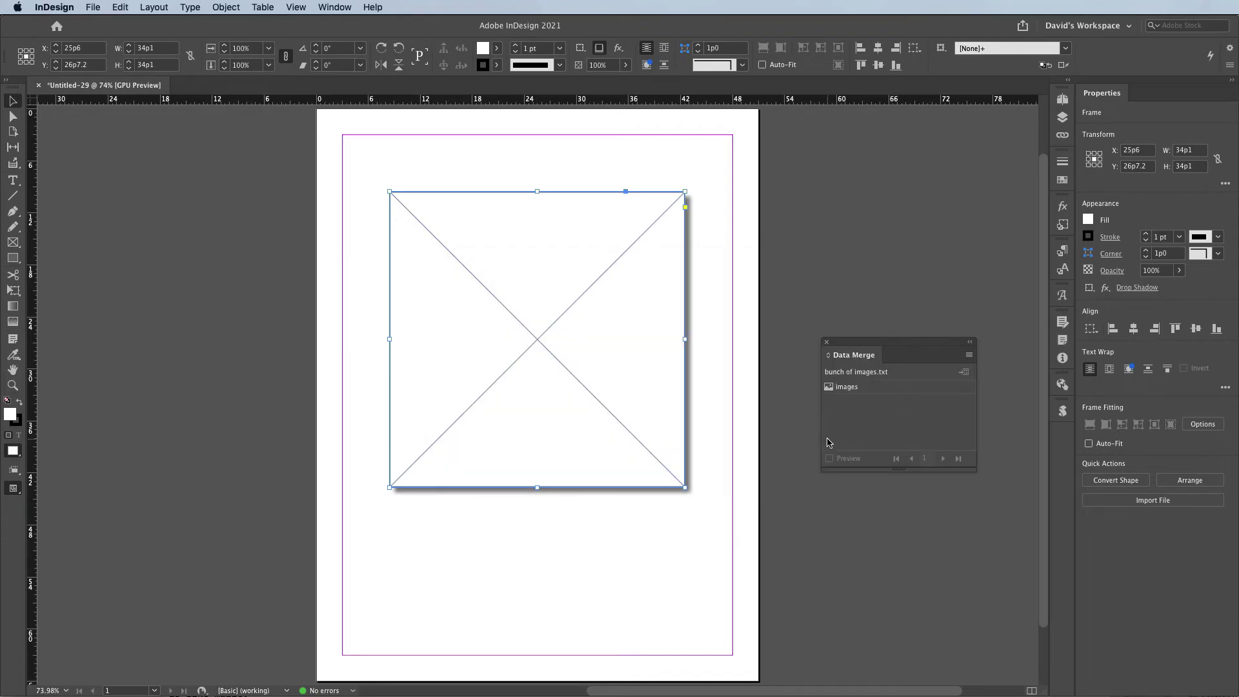
Generate a live caption under the image frame and make the caption frame taller.
{"action": "left_click", "coordinate": [226, 7]}
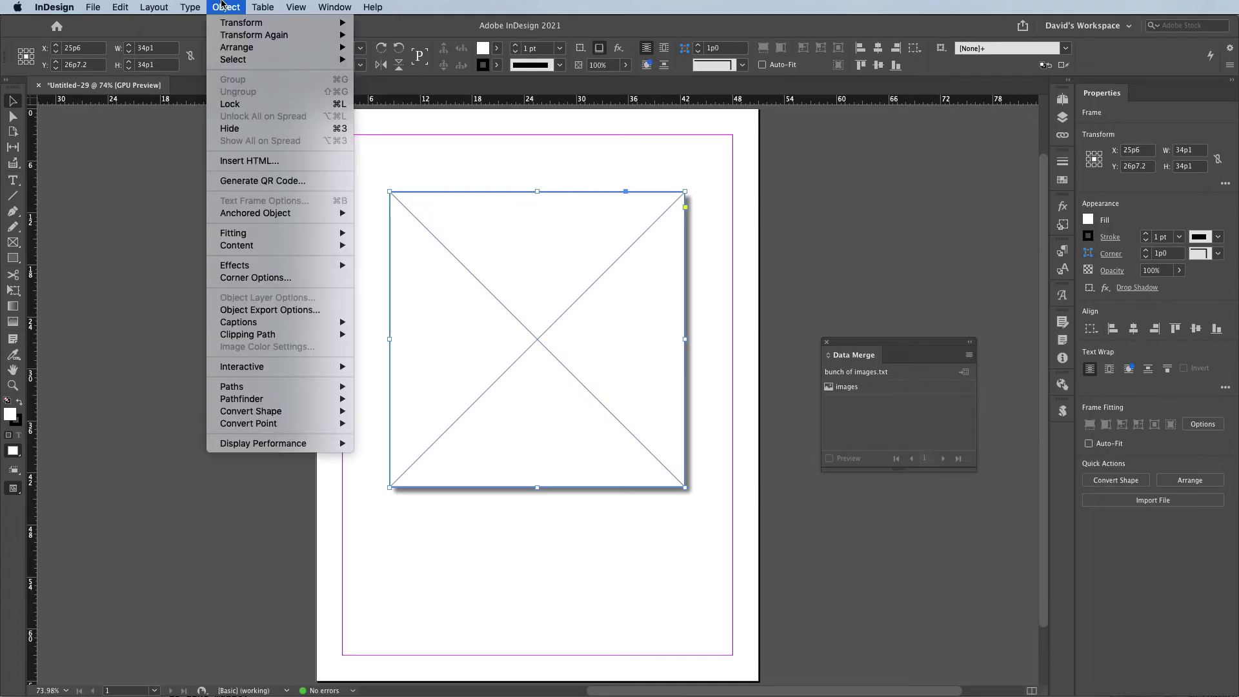
{"action": "mouse_move", "coordinate": [237, 323]}
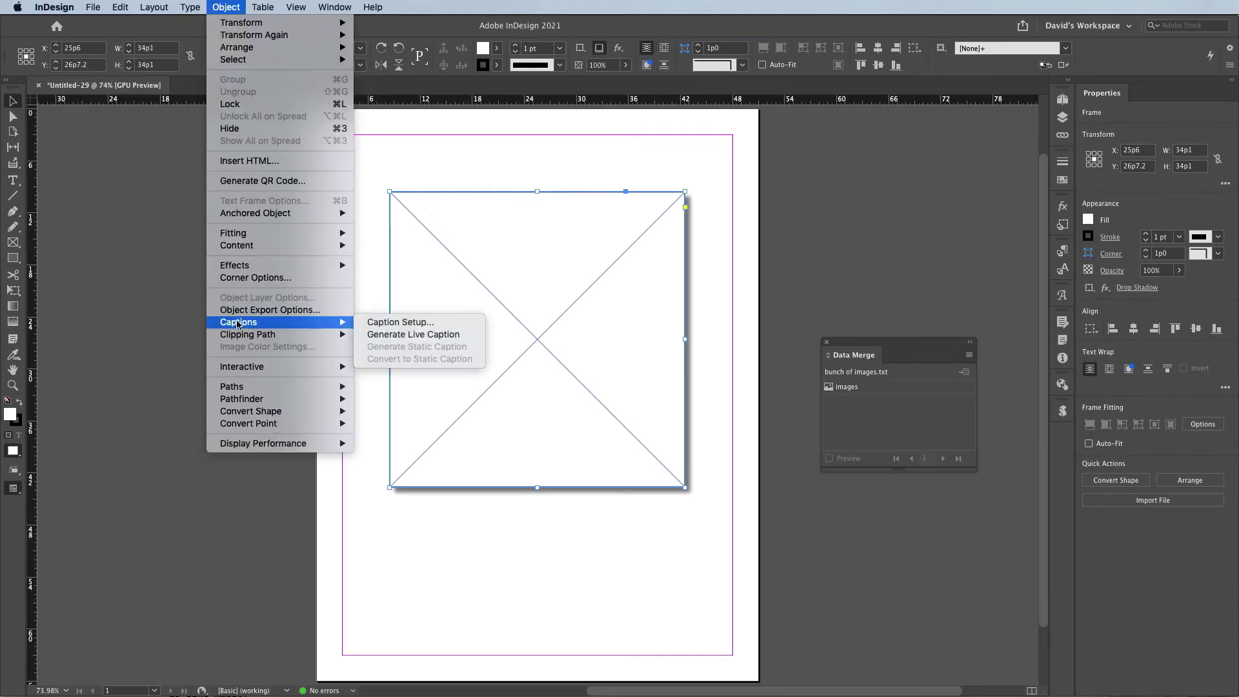
{"action": "left_click", "coordinate": [401, 334]}
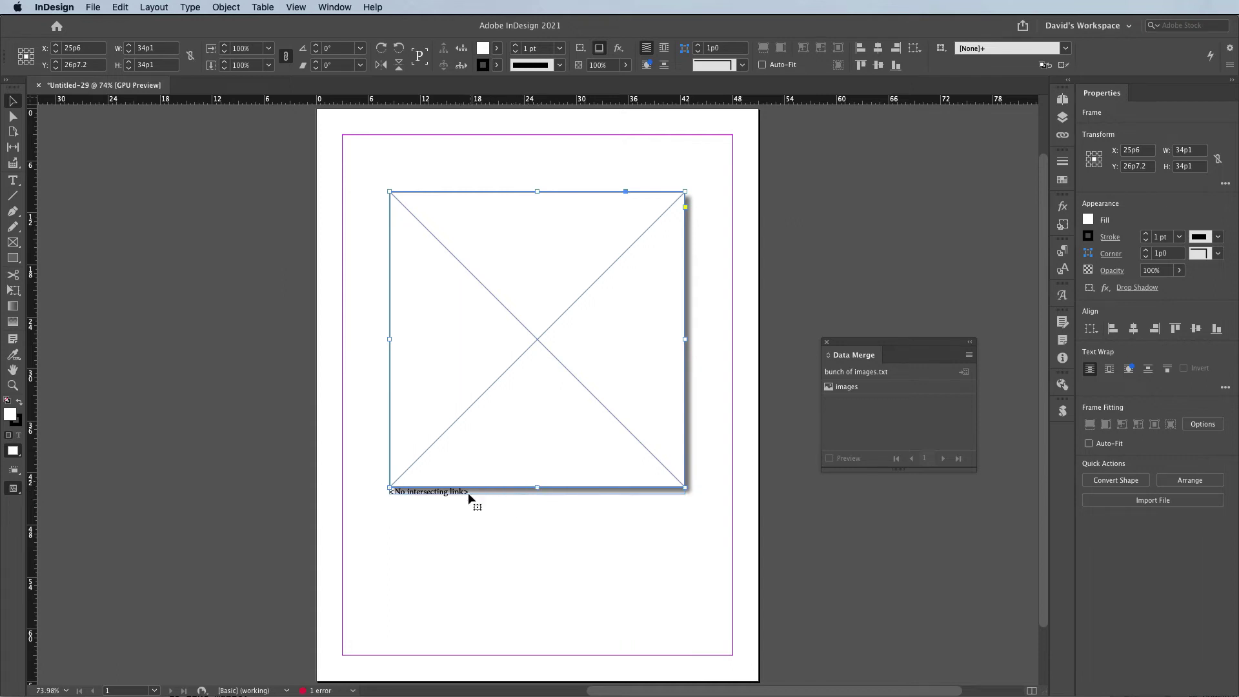
{"action": "left_click", "coordinate": [460, 525]}
{"action": "left_click", "coordinate": [448, 494]}
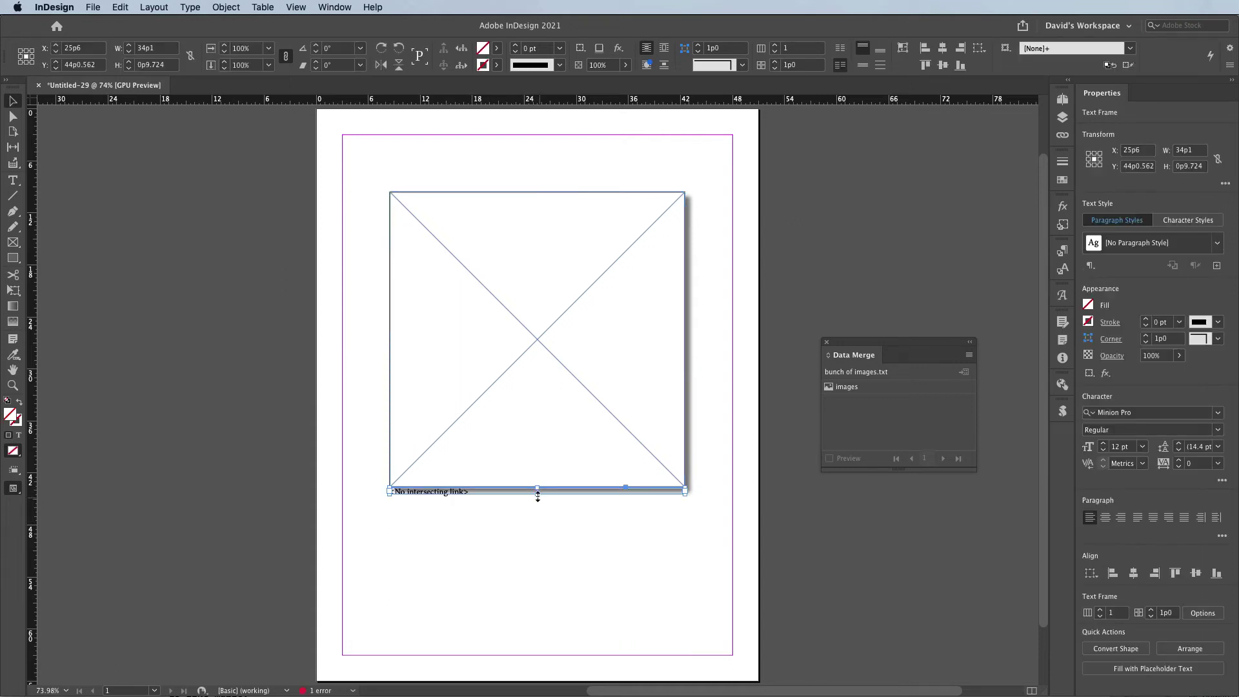
{"action": "left_click_drag", "start_coordinate": [537, 495], "coordinate": [536, 522]}
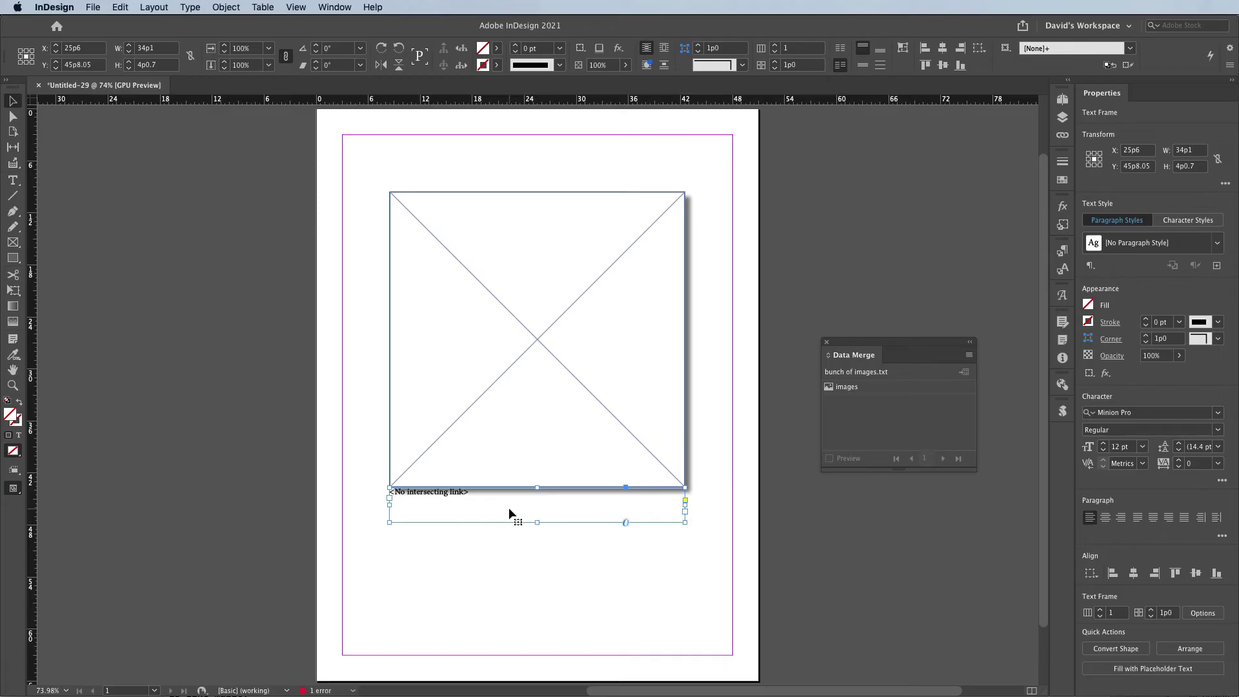
Set the caption frame's vertical justification to Bottom in Text Frame Options.
{"action": "left_click", "coordinate": [226, 7]}
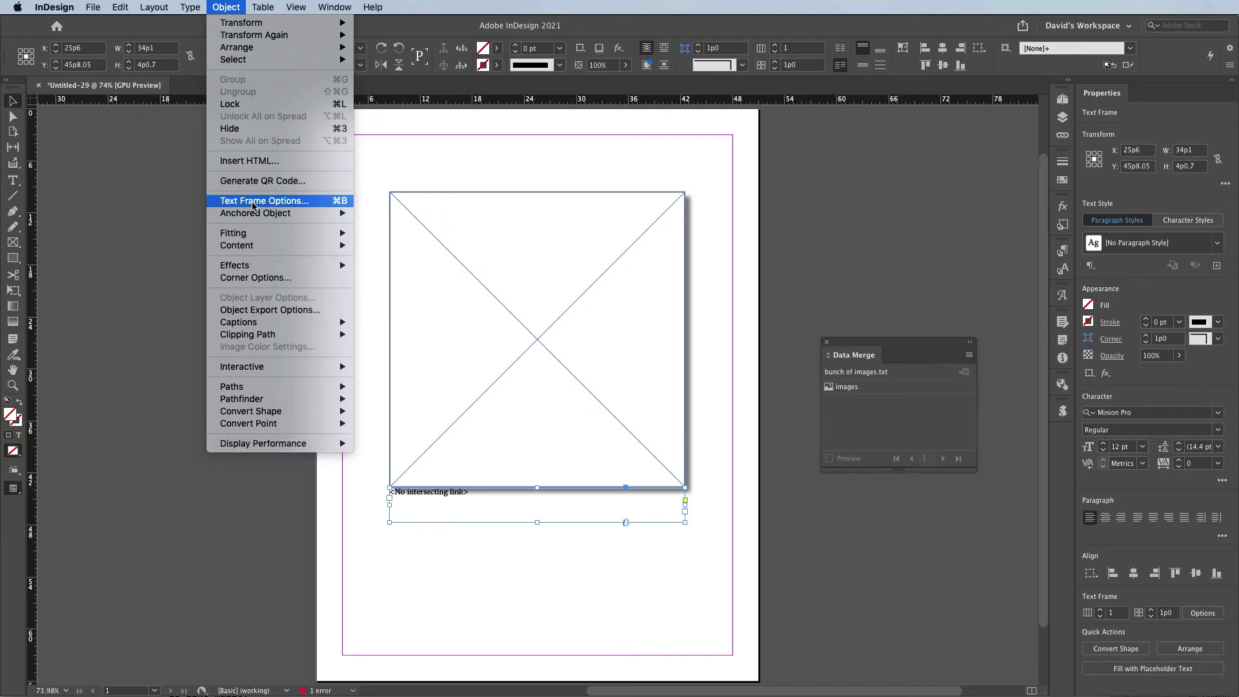
{"action": "left_click", "coordinate": [255, 202]}
{"action": "left_click_drag", "start_coordinate": [1033, 319], "coordinate": [683, 261]}
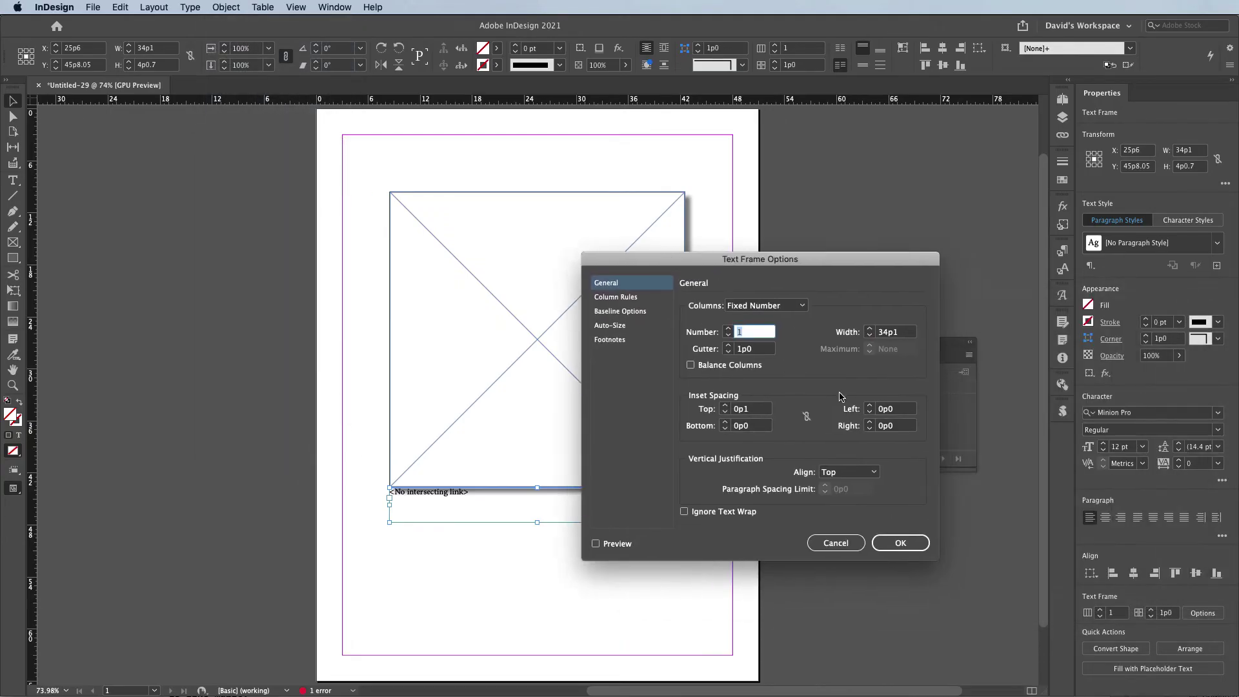
{"action": "left_click", "coordinate": [842, 473]}
{"action": "left_click", "coordinate": [839, 508]}
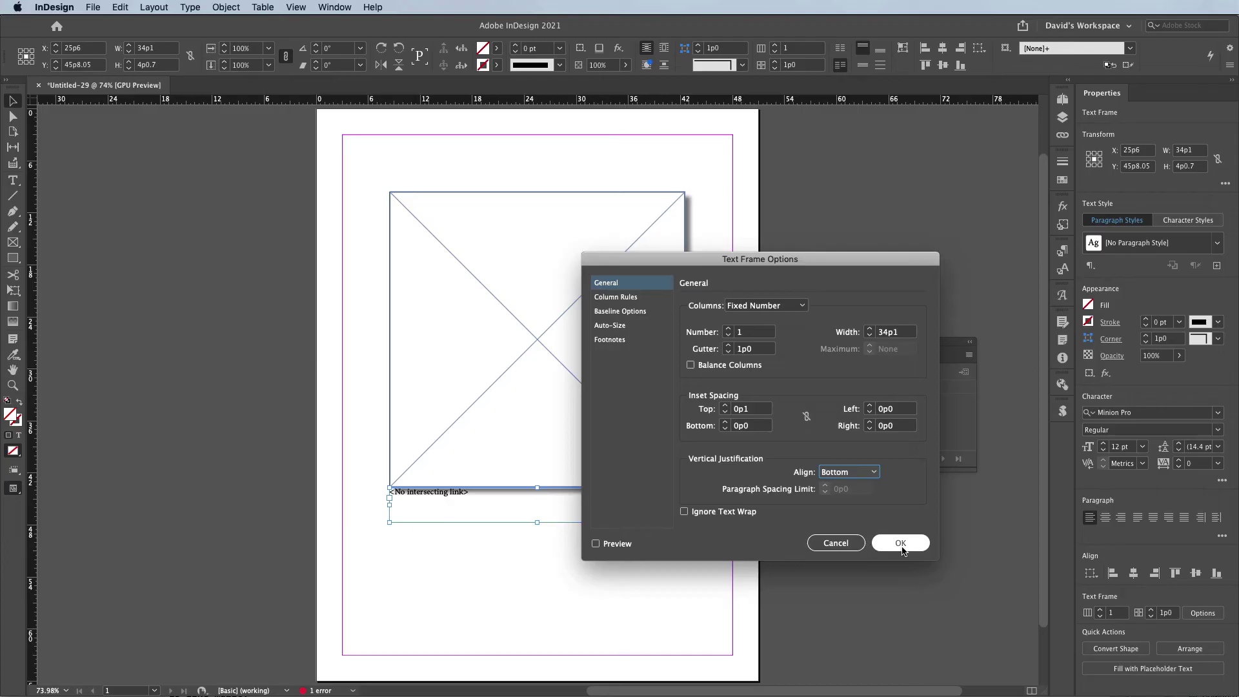
{"action": "left_click", "coordinate": [901, 543]}
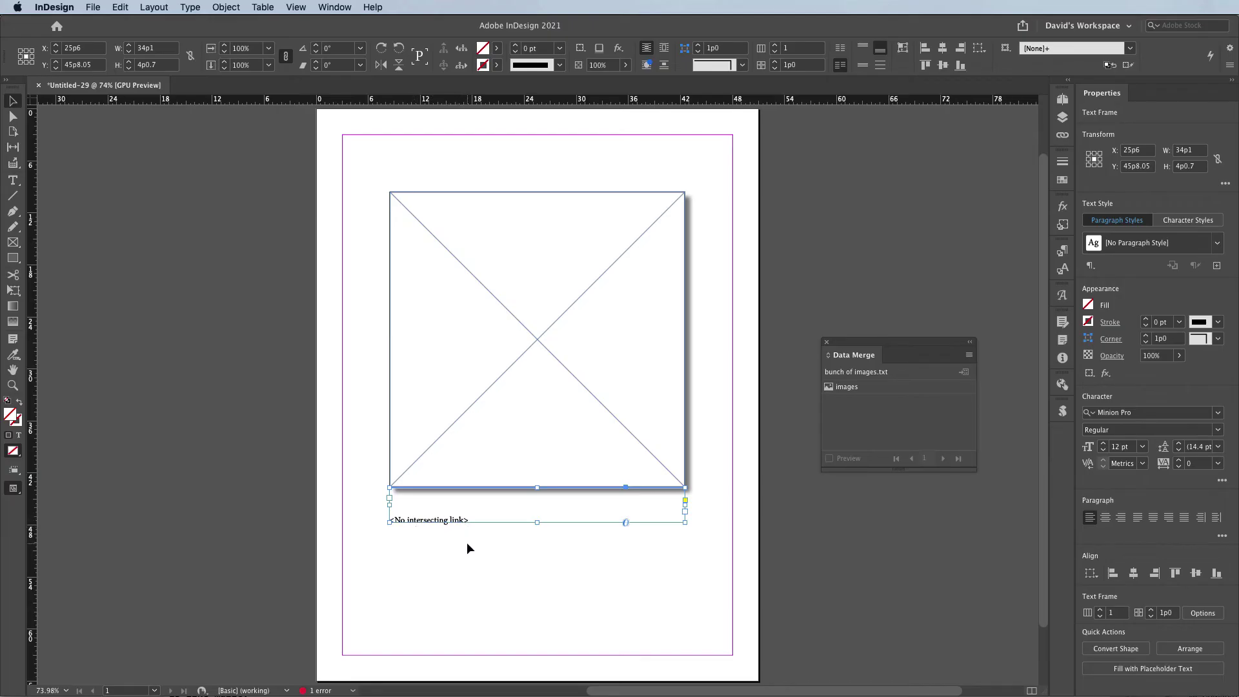
Place the <<images>> merge field into the empty square graphic frame.
{"action": "left_click", "coordinate": [494, 549]}
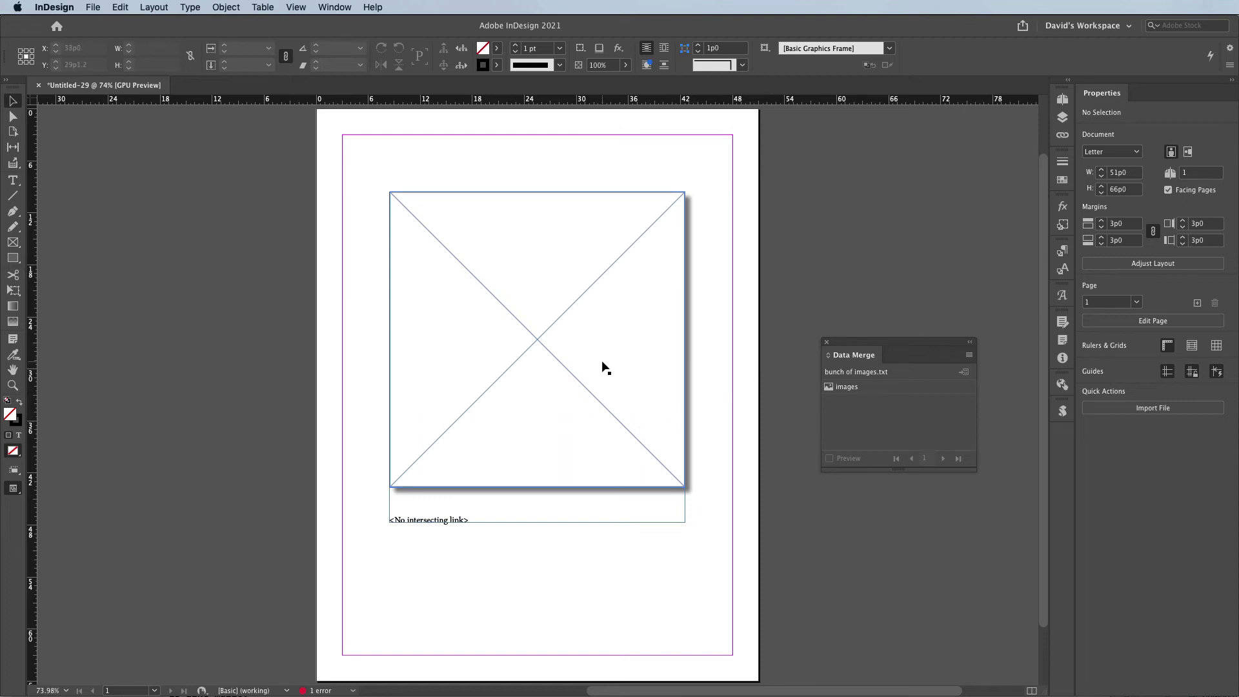
{"action": "left_click", "coordinate": [594, 255]}
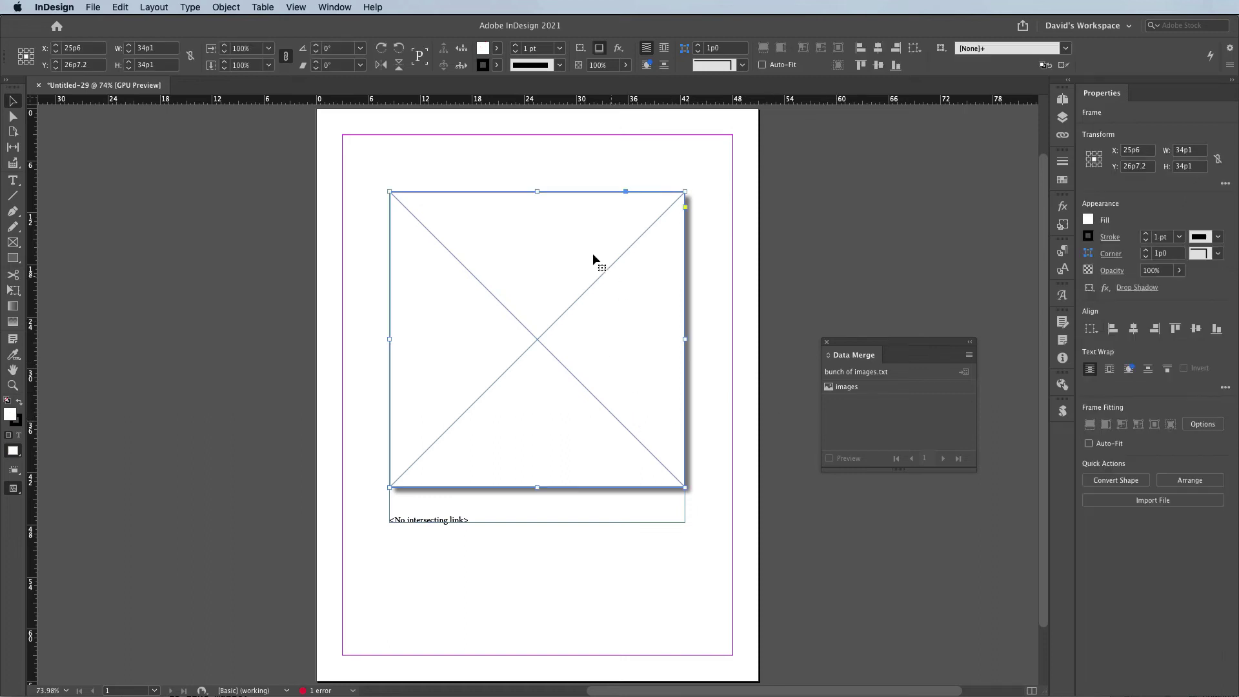
{"action": "left_click", "coordinate": [847, 390]}
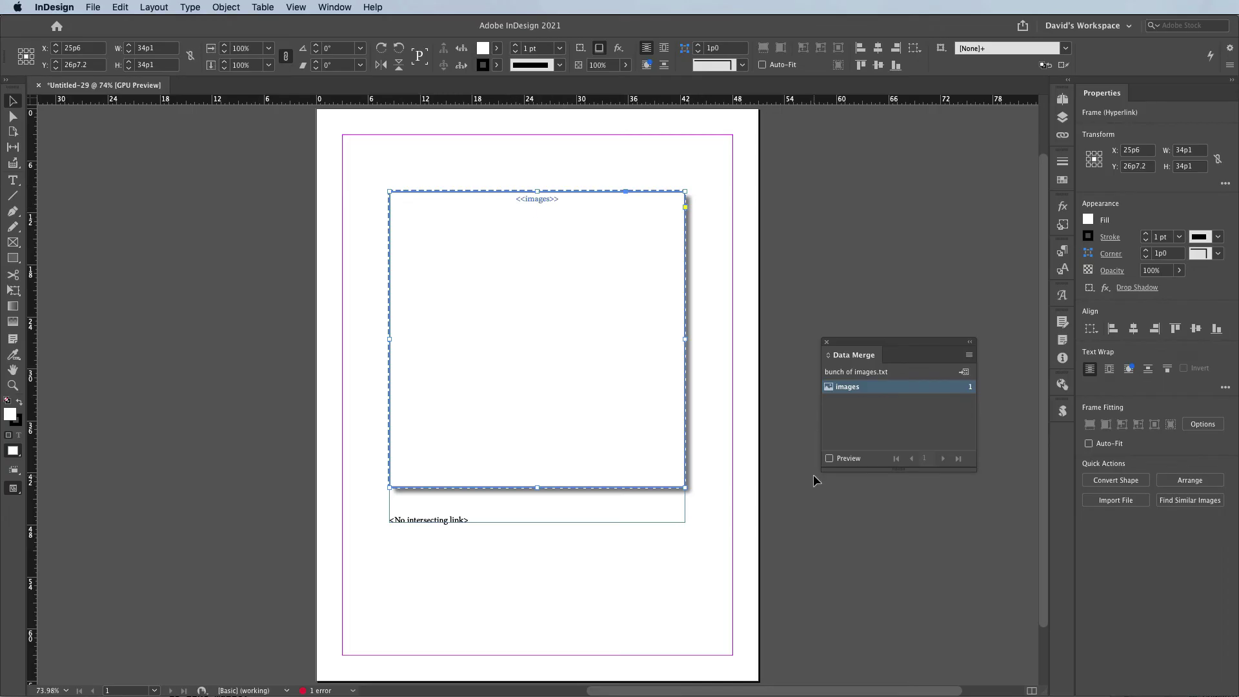
{"action": "left_click", "coordinate": [830, 459]}
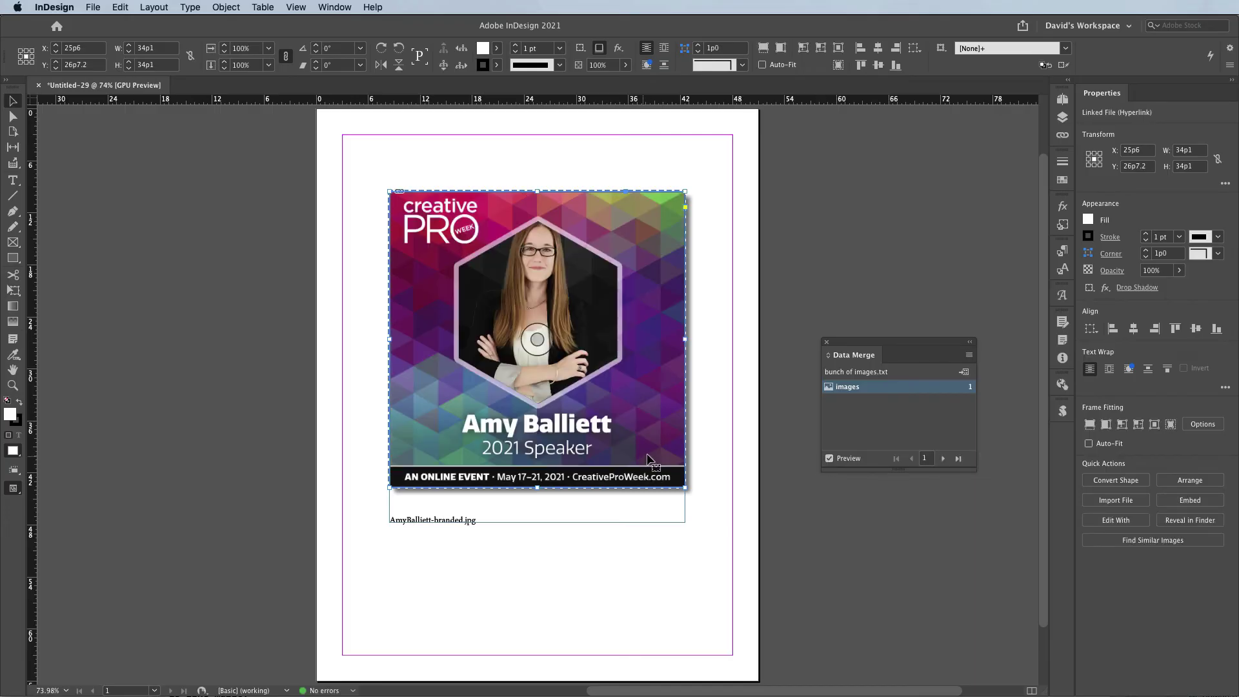
{"action": "left_click", "coordinate": [943, 458]}
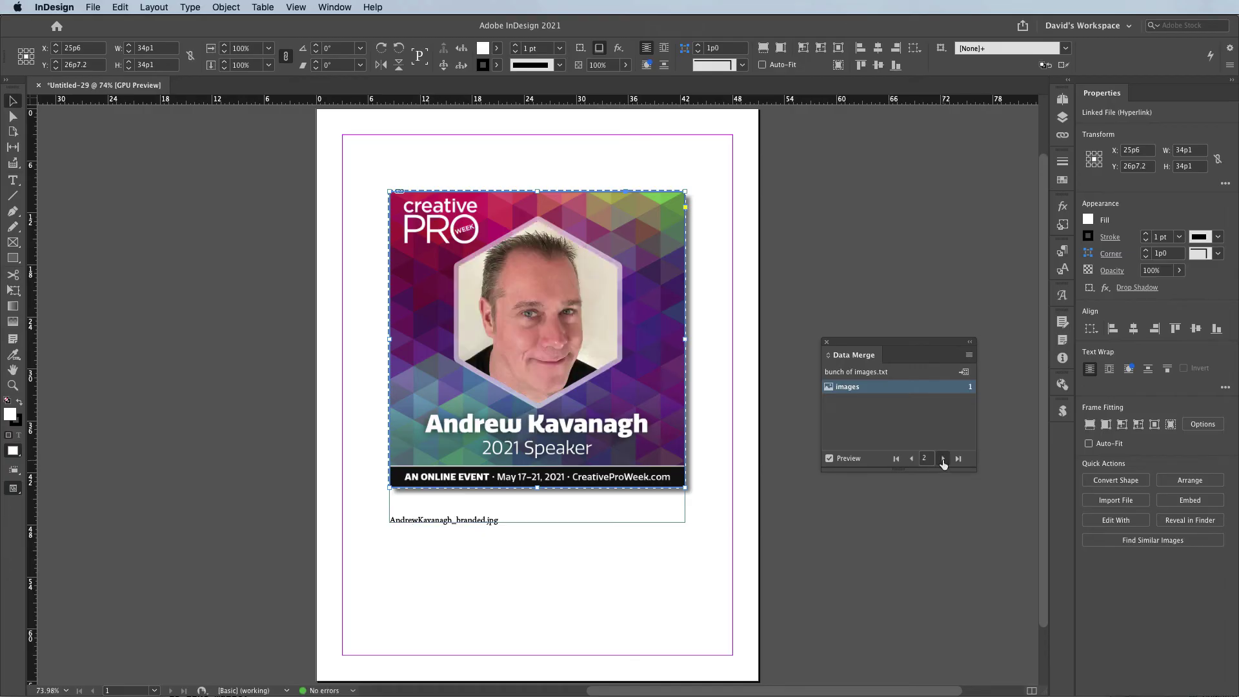
{"action": "left_click", "coordinate": [943, 459]}
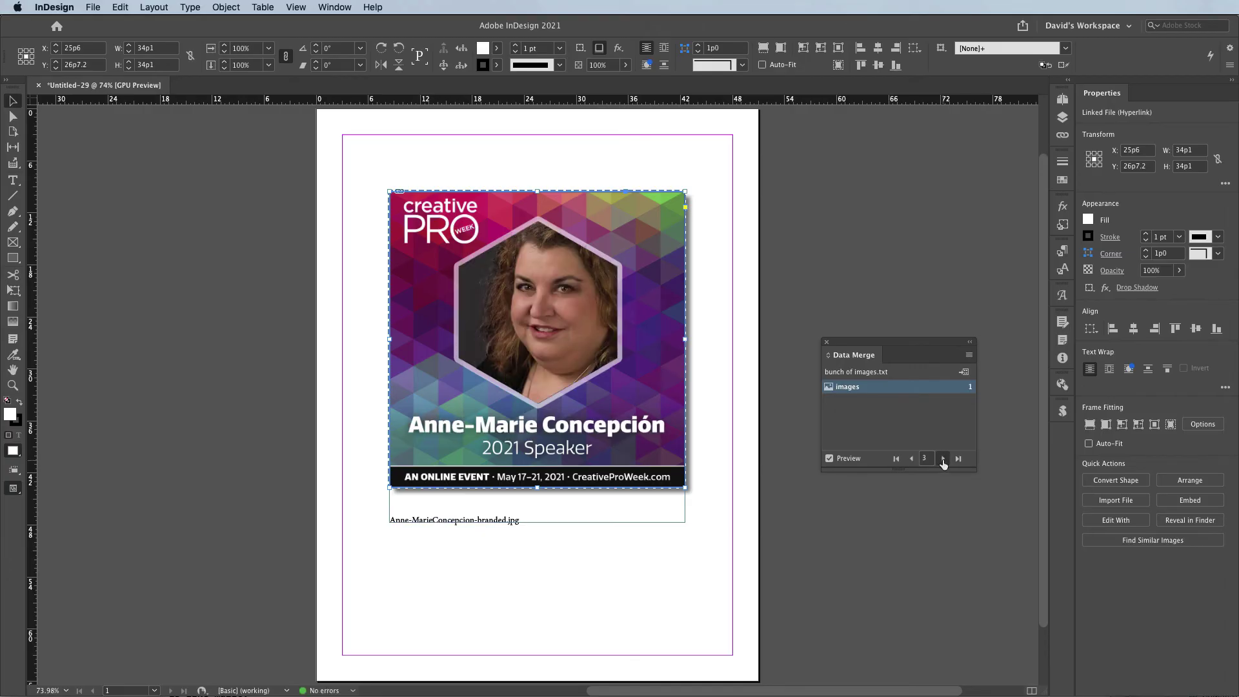
{"action": "left_click", "coordinate": [830, 458]}
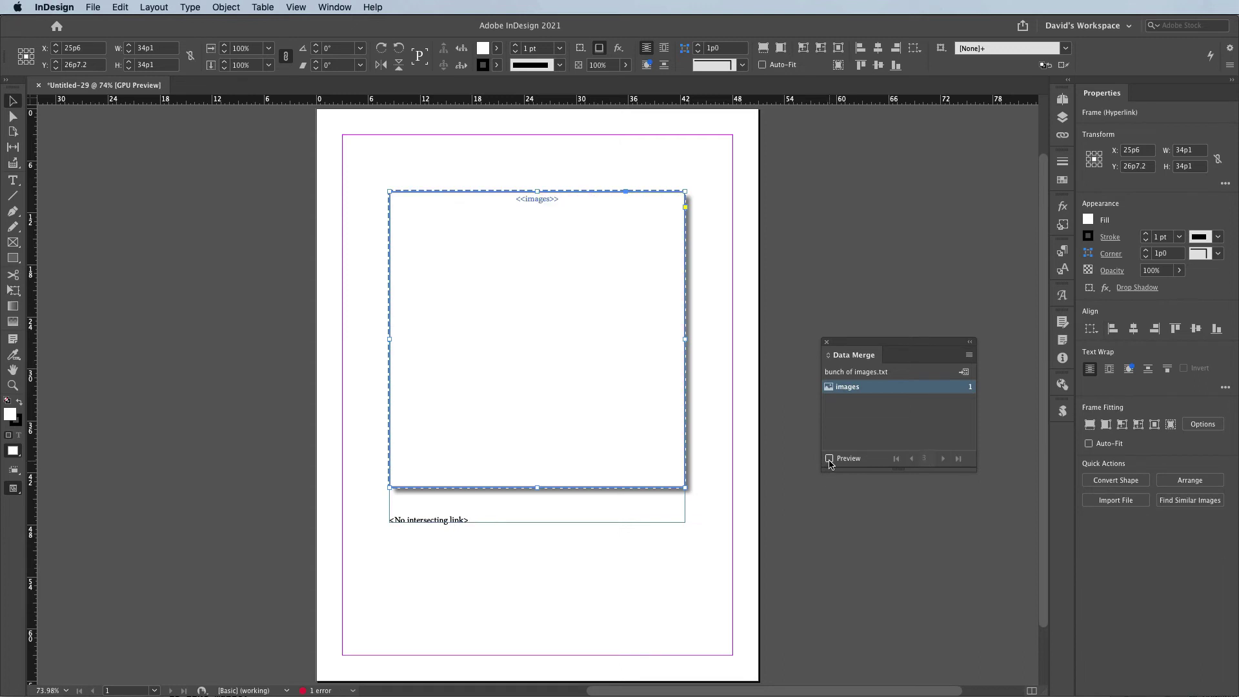
Create the merged document from all records and dismiss the overset text notice.
{"action": "left_click", "coordinate": [965, 374]}
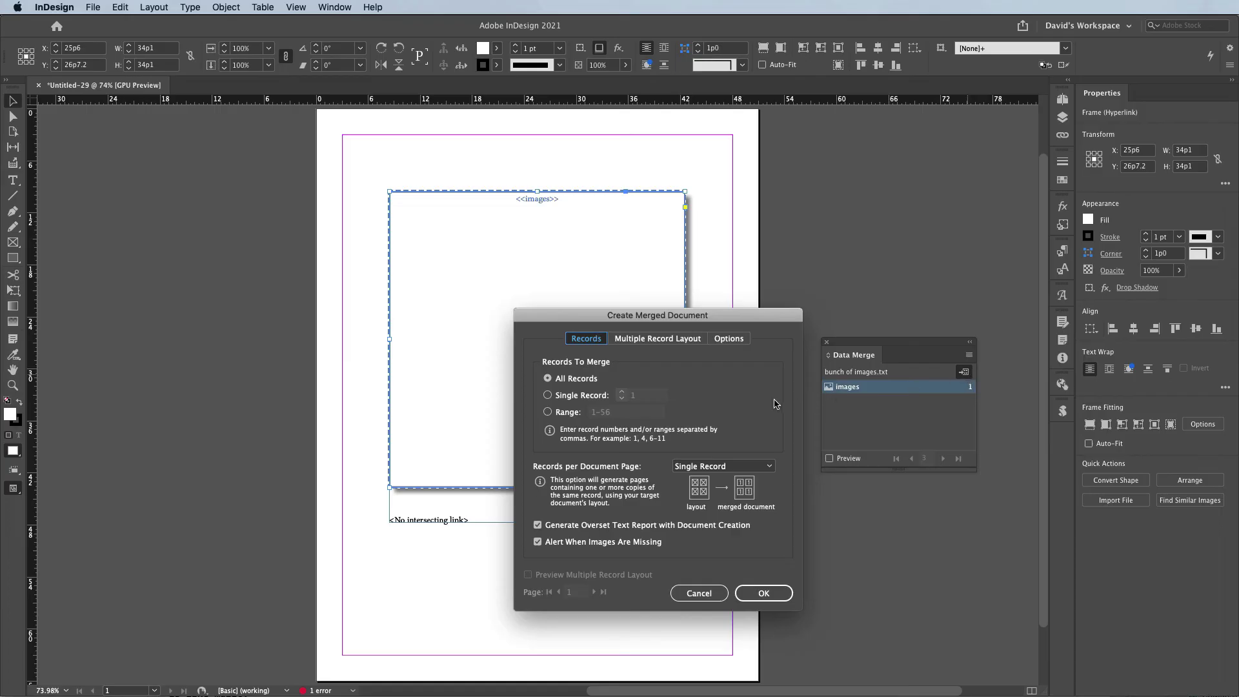
{"action": "left_click", "coordinate": [772, 594]}
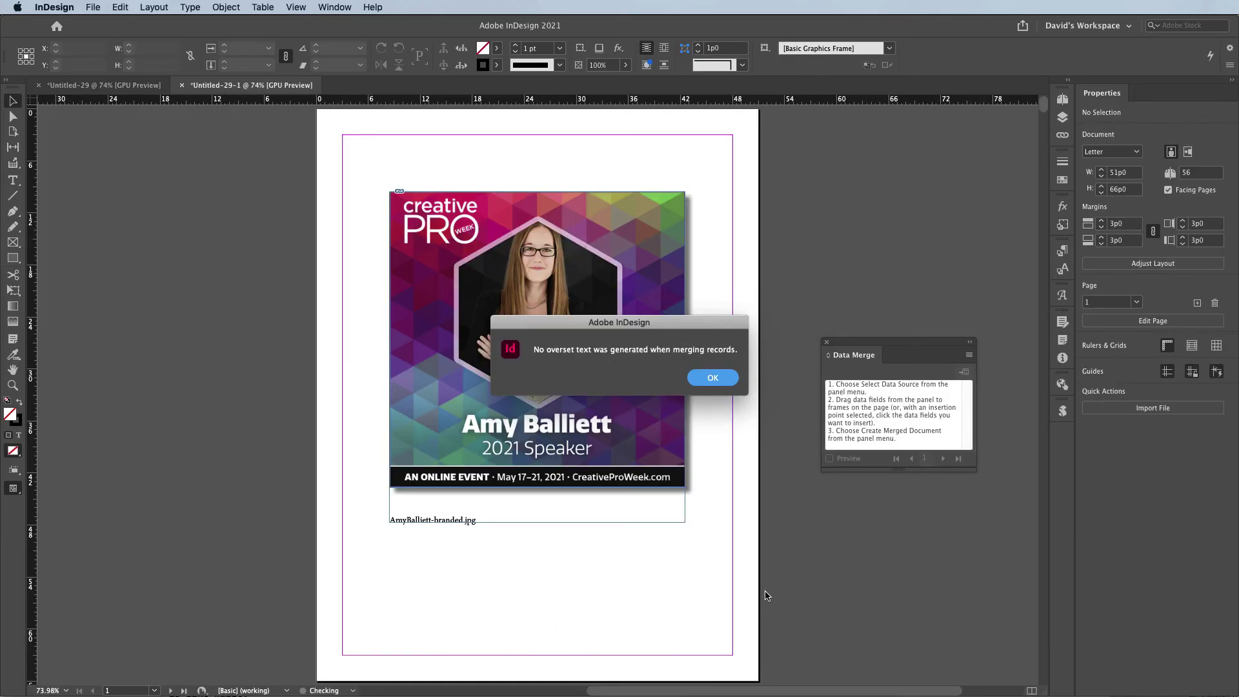
{"action": "left_click", "coordinate": [715, 386]}
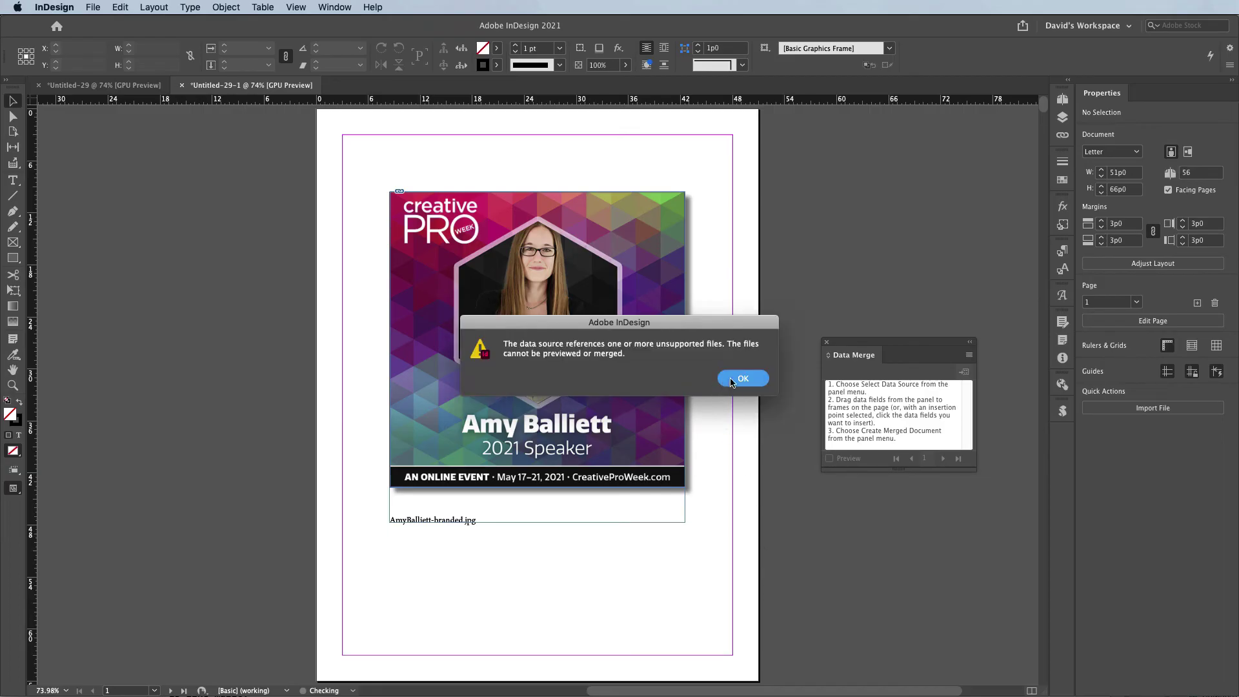
Dismiss the unsupported-files warning and go to page 24 via the Pages panel, selecting its image.
{"action": "left_click", "coordinate": [734, 381]}
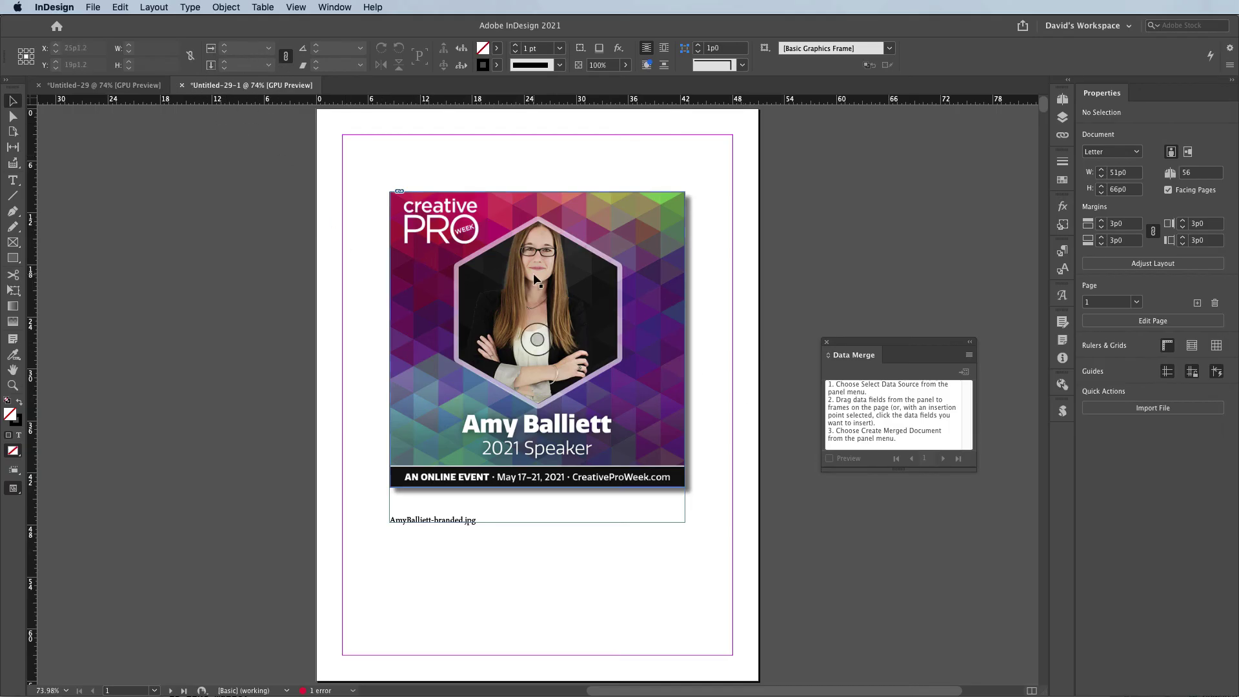
{"action": "left_click", "coordinate": [1061, 101]}
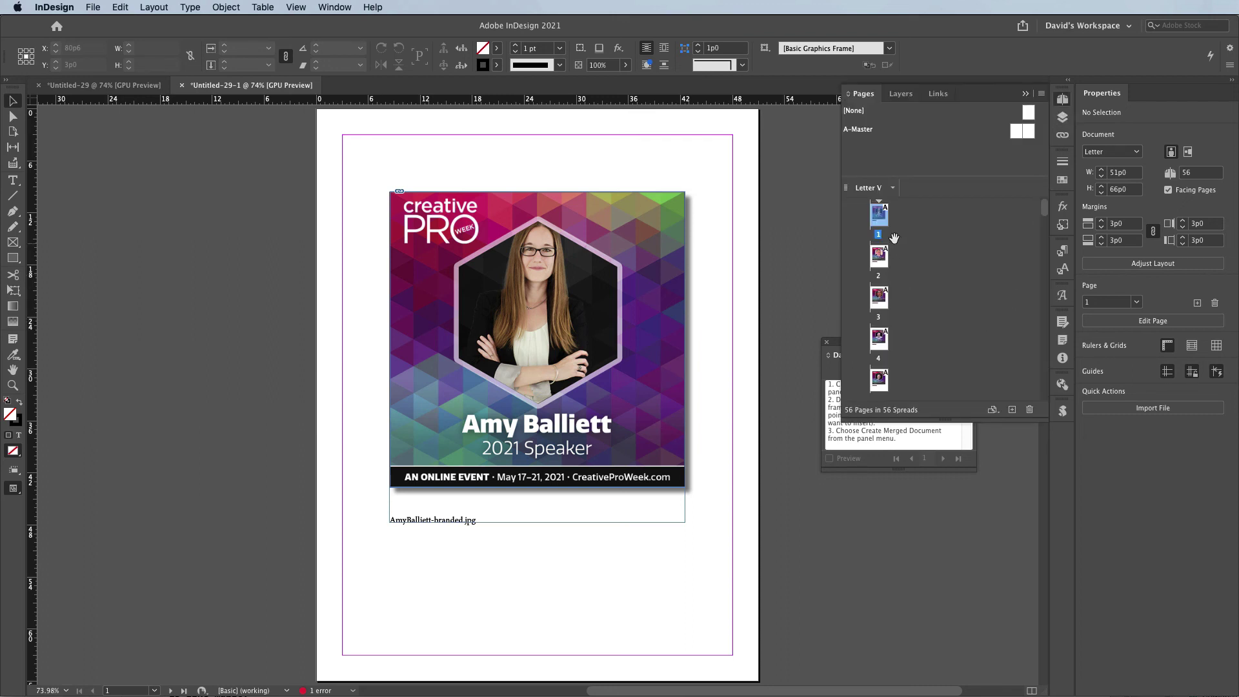
{"action": "left_click_drag", "start_coordinate": [1046, 211], "coordinate": [1046, 284]}
{"action": "left_click", "coordinate": [878, 270]}
{"action": "double_click", "coordinate": [878, 270]}
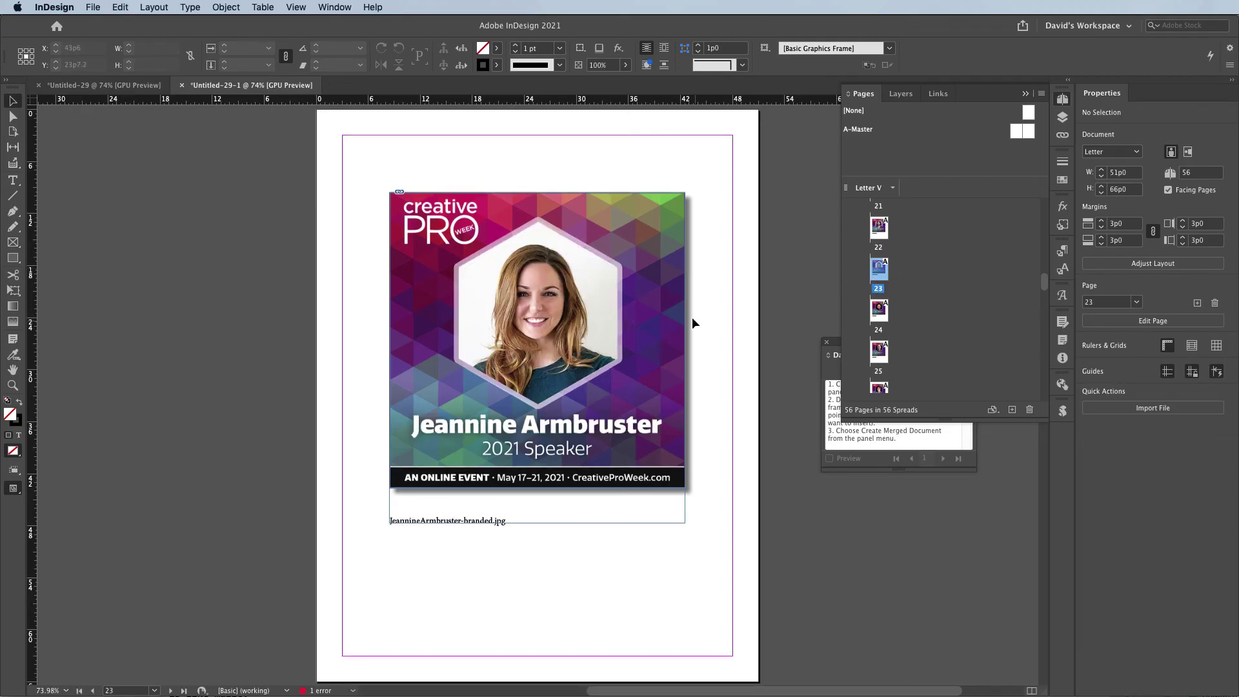
{"action": "double_click", "coordinate": [879, 310]}
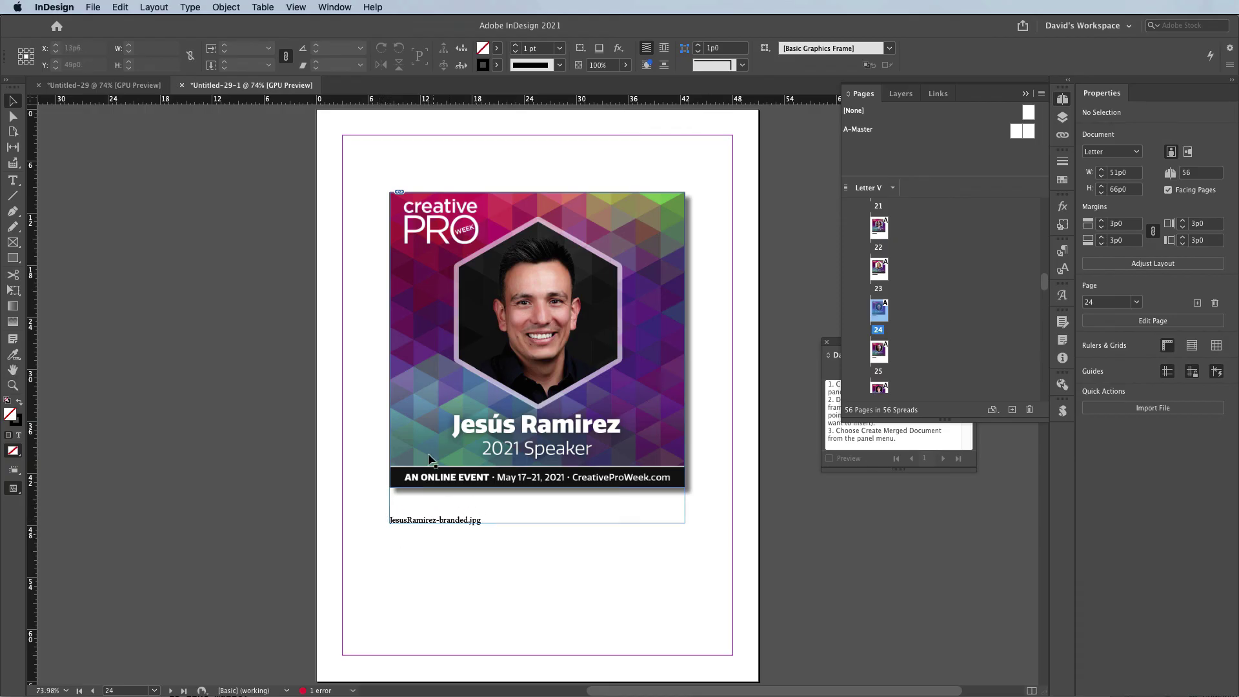
{"action": "left_click", "coordinate": [431, 417]}
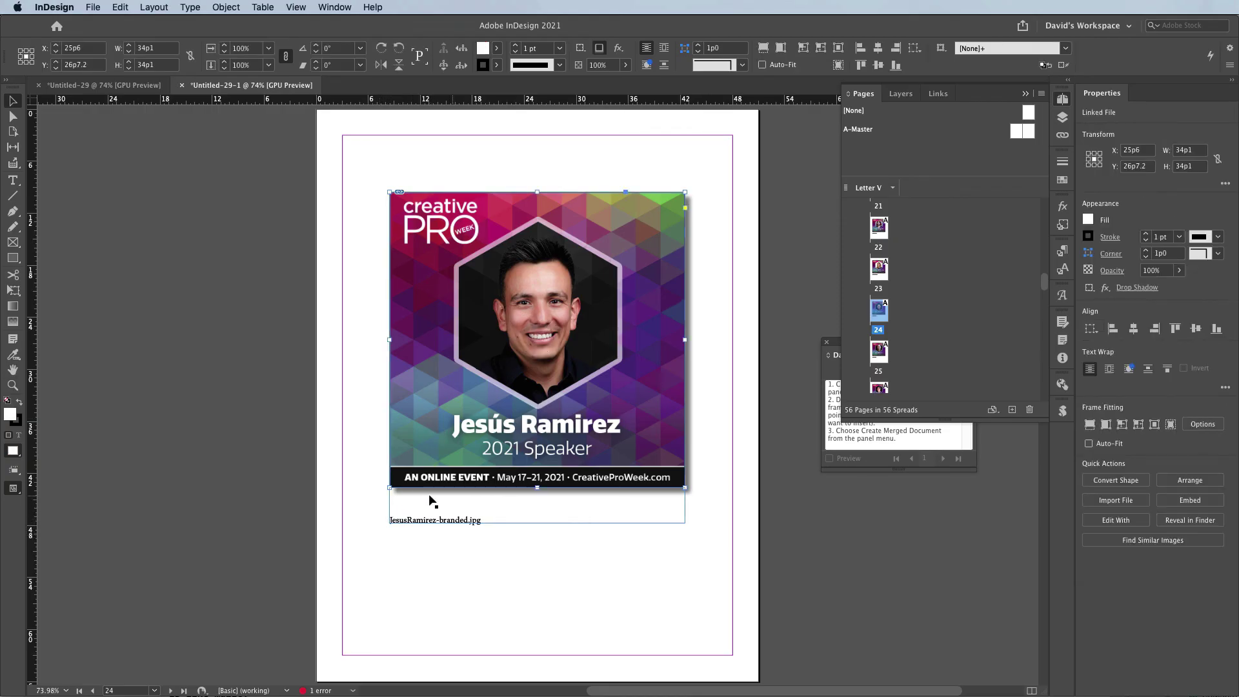